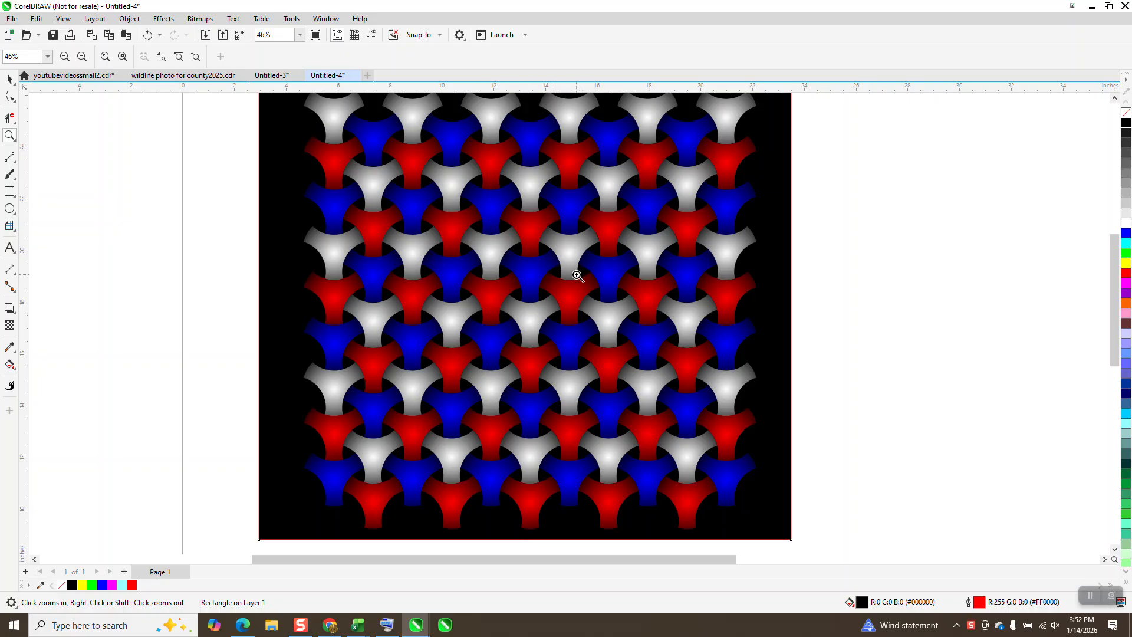
Step: Select the whole finished interlocking pattern with its black background and move it off the page to the left
scroll(538, 324, "down", 1)
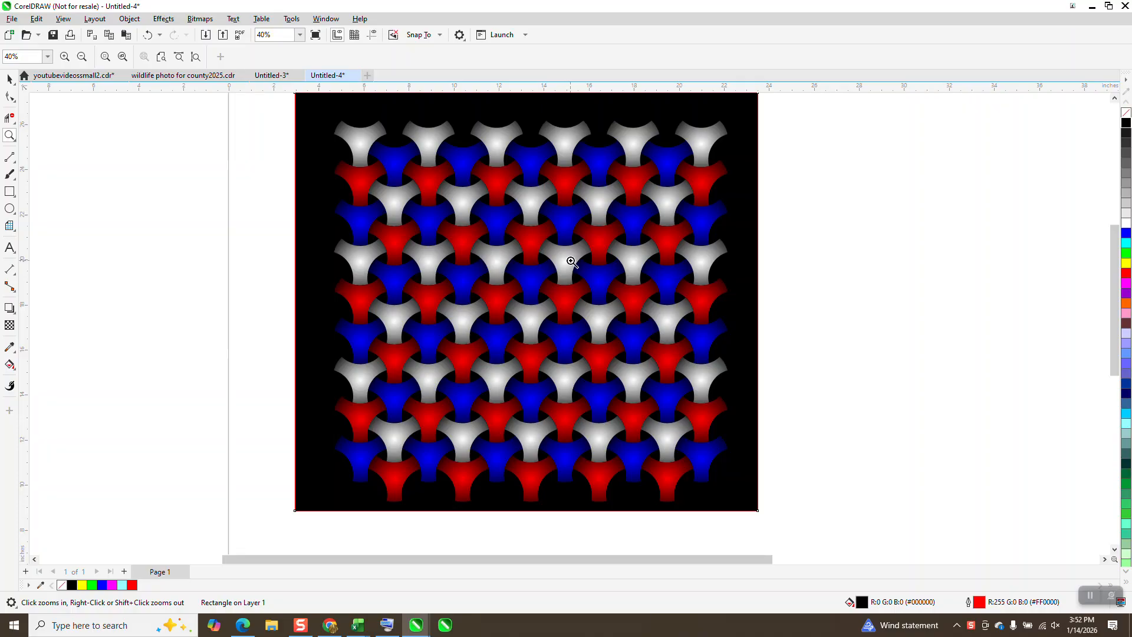
scroll(568, 264, "down", 3)
left_click(10, 78)
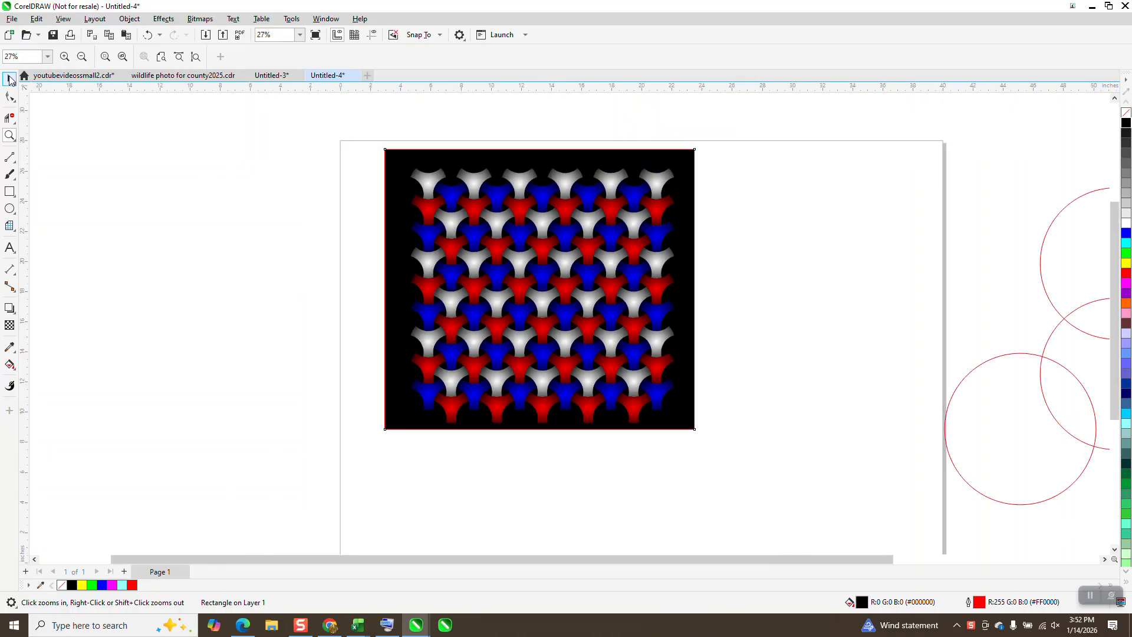
left_click_drag(376, 140, 729, 455)
left_click_drag(581, 313, 245, 308)
scroll(604, 363, "down", 5)
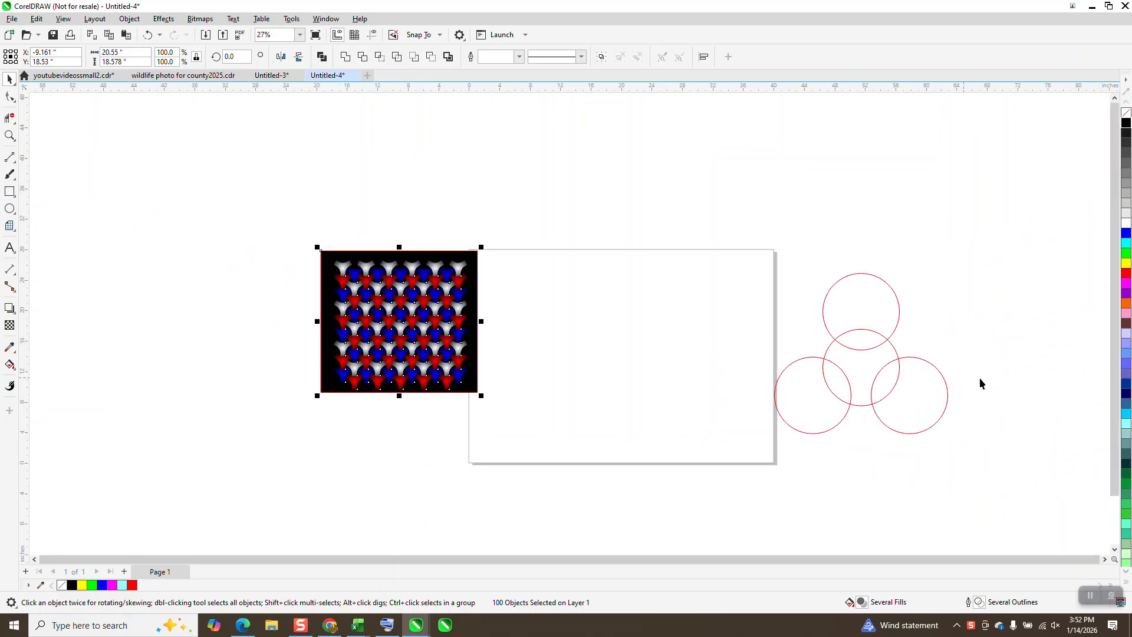
Step: Draw a circle about 13.5 inches in diameter and center it on the page
left_click(9, 209)
mouse_move(673, 304)
left_mouse_down()
mouse_move(634, 349)
mouse_move(599, 423)
mouse_move(612, 417)
left_mouse_up()
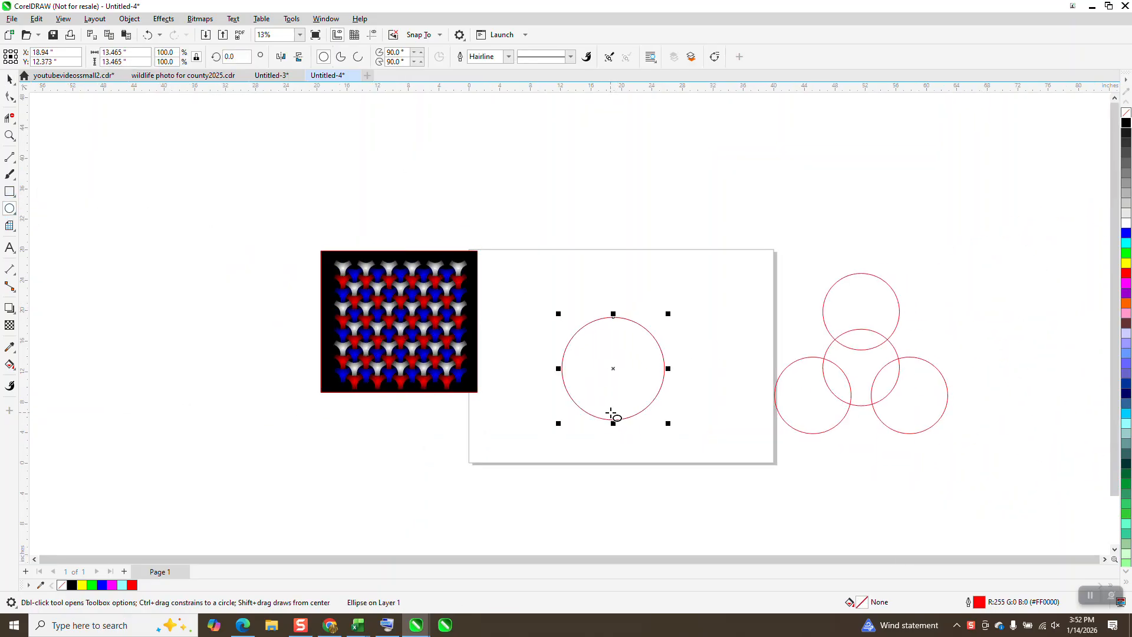
left_click(9, 135)
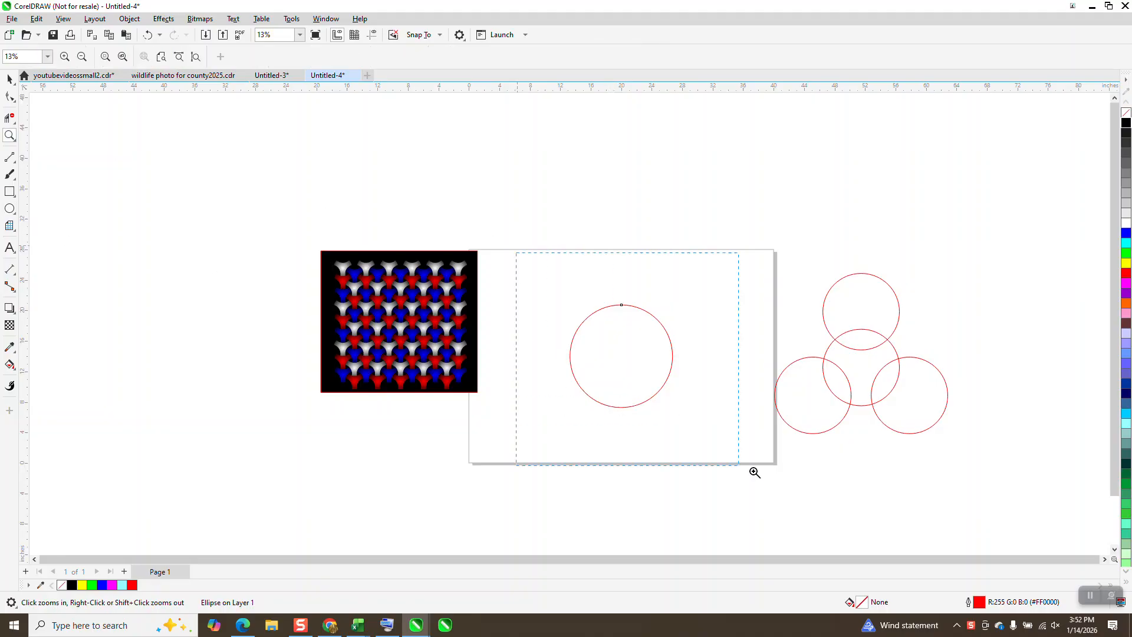
left_click(755, 473)
left_click(10, 78)
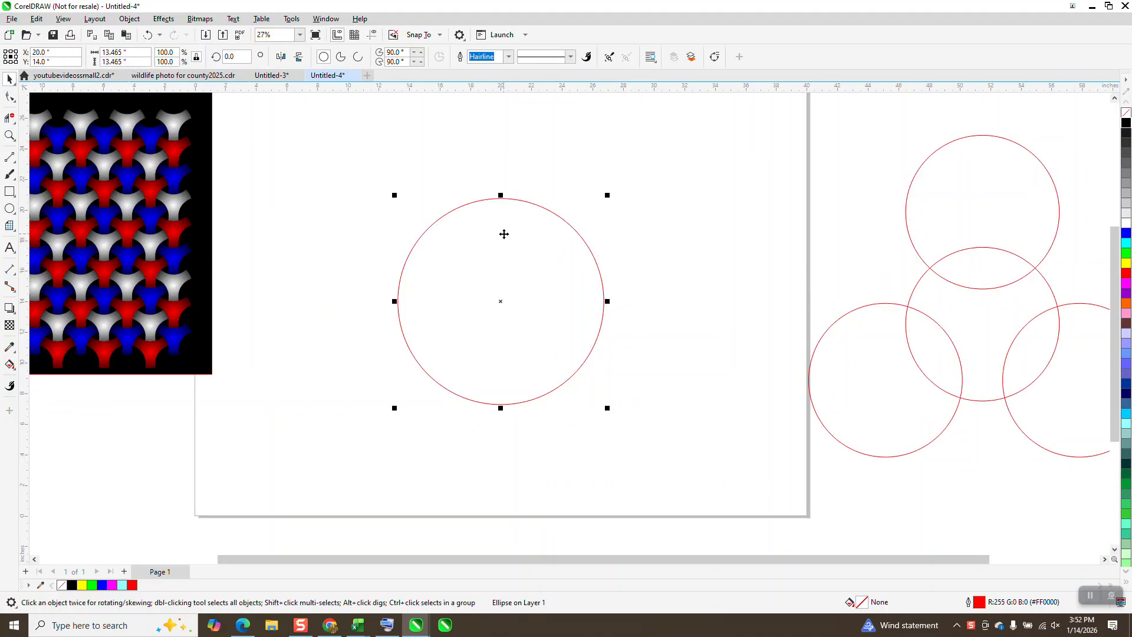
Step: Place a copy of the circle straight above the original, about 9.3 inches up, so the two overlap
left_click_drag(505, 313, 525, 159)
scroll(617, 407, "down", 2)
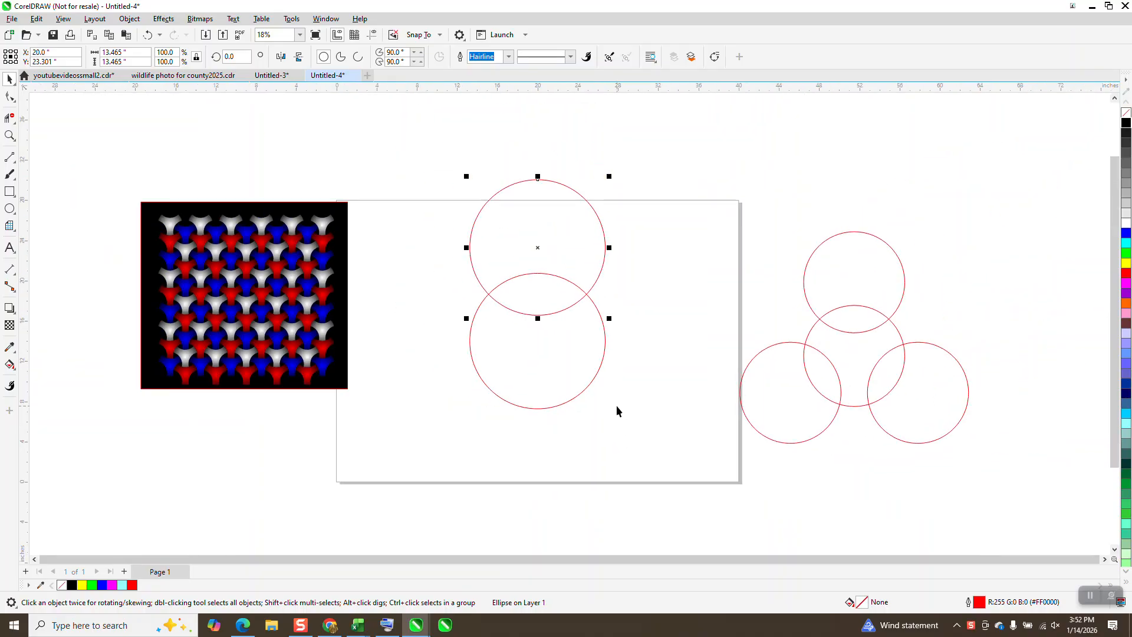
key("Delete")
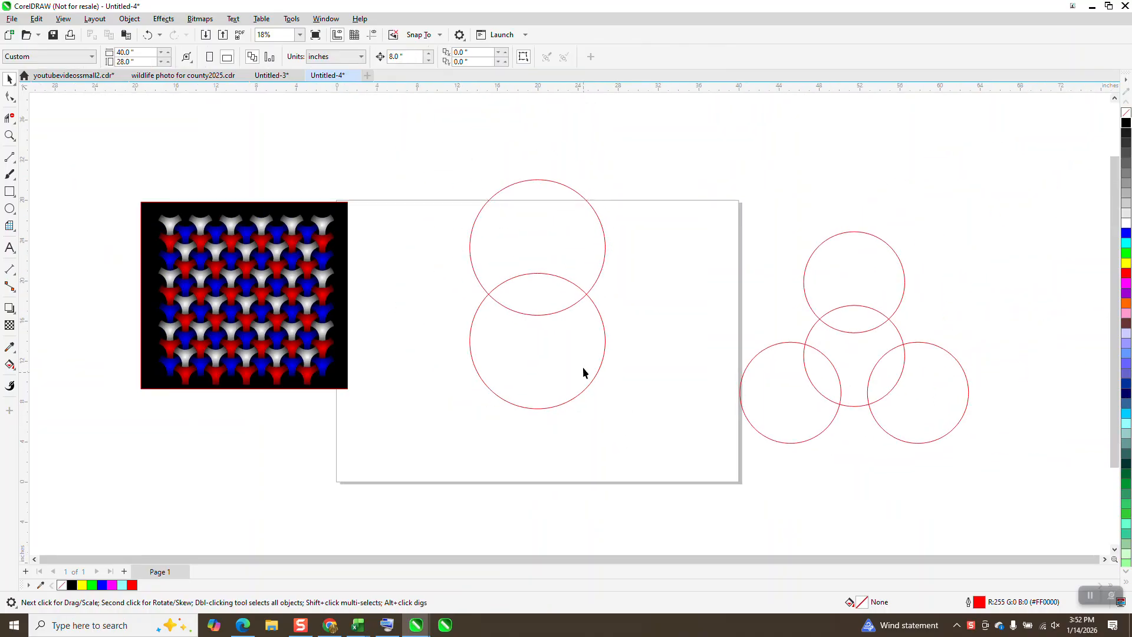
Step: Make two rotated copies of the upper circle at 120-degree increments around the original circle's center
left_click(576, 272)
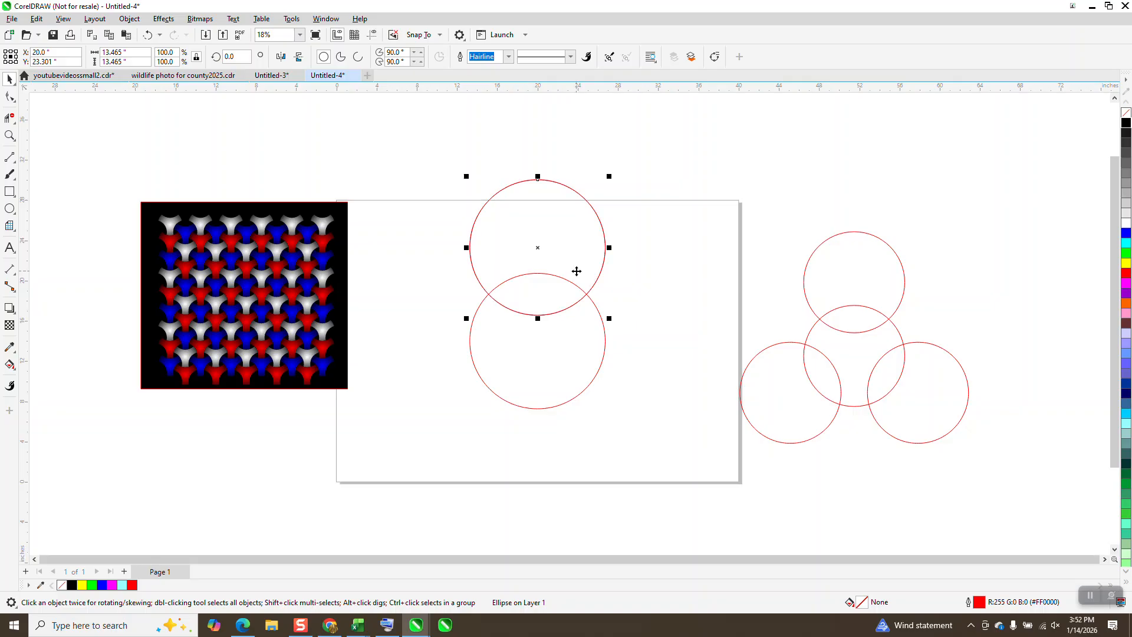
left_click(540, 250)
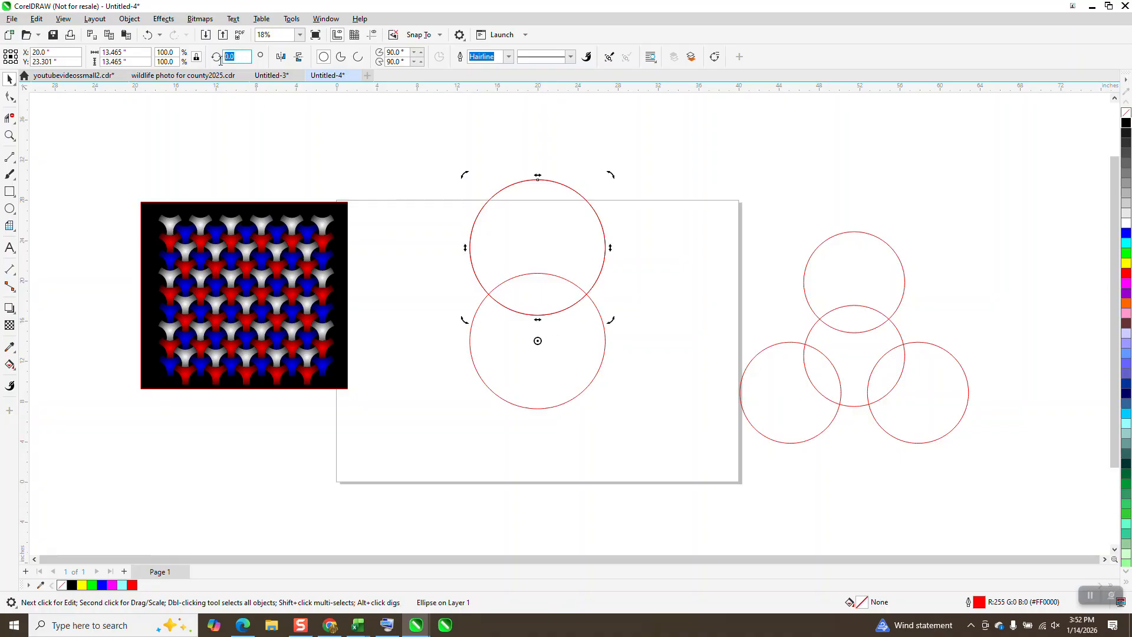
type("120")
key("Return")
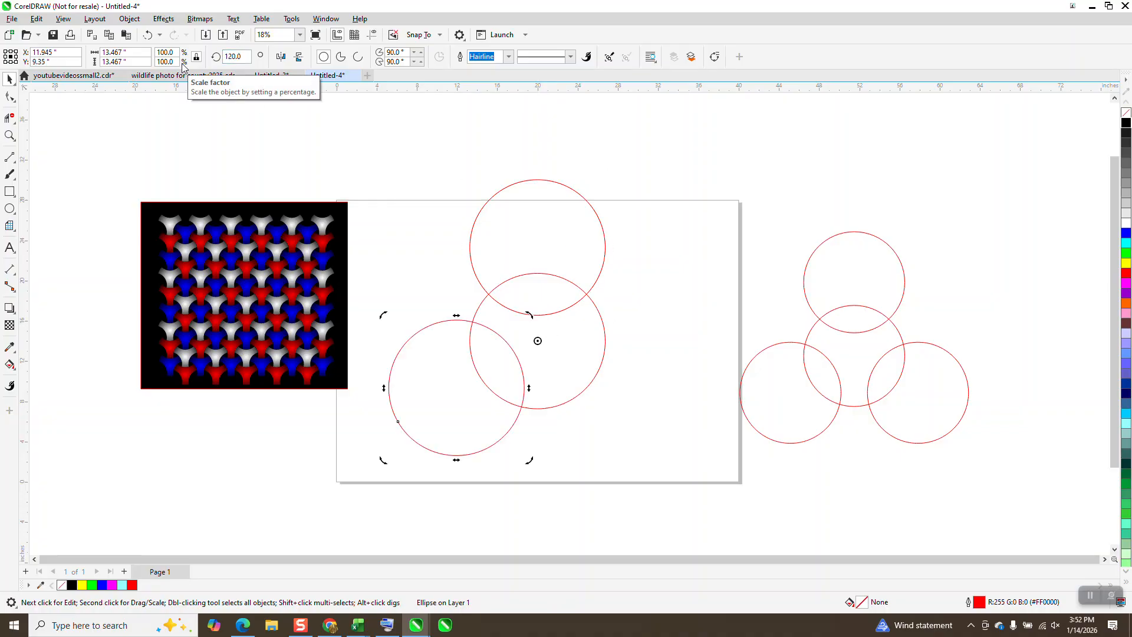
key("ctrl+r")
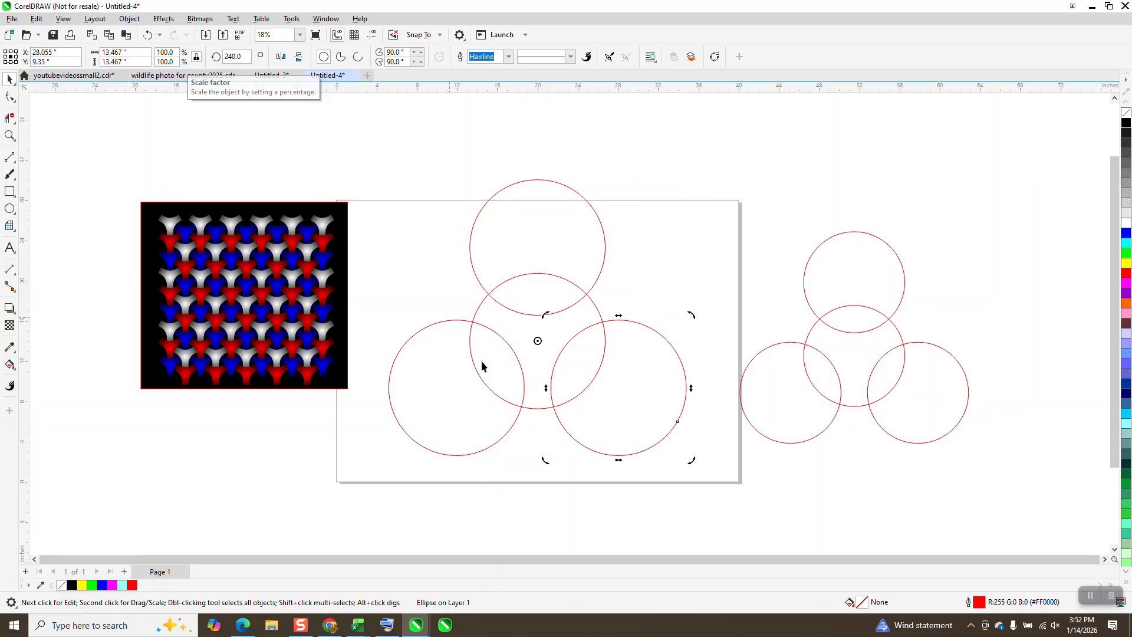
Step: Smart-fill the three-armed region enclosed by the four circles with black and no outline
left_click(10, 366)
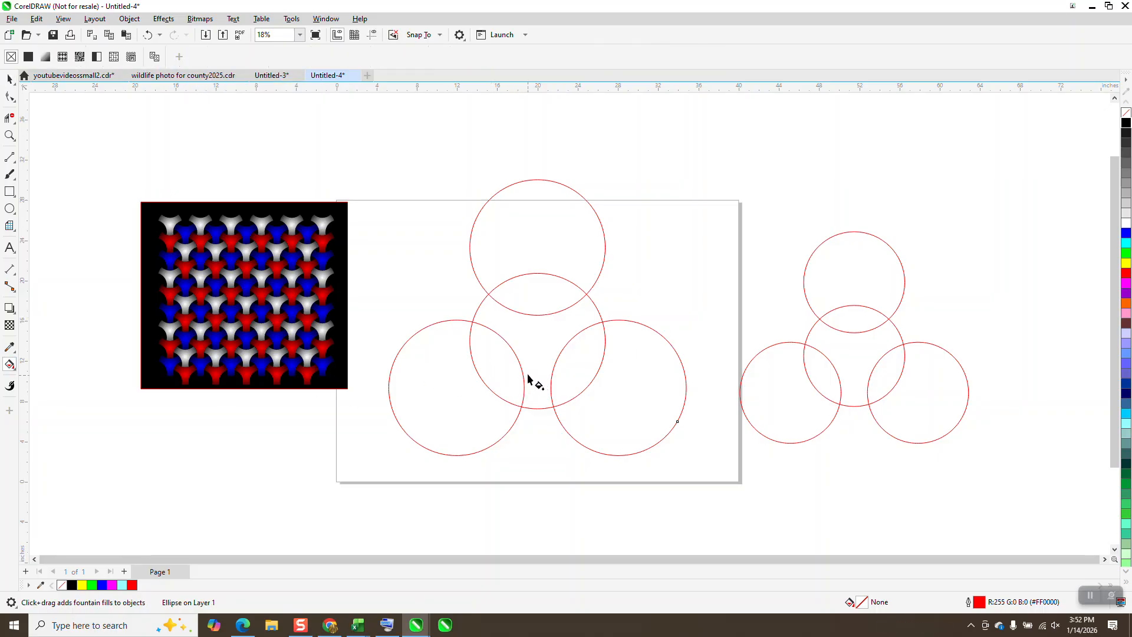
left_click(16, 375)
left_click(48, 375)
left_click(524, 331)
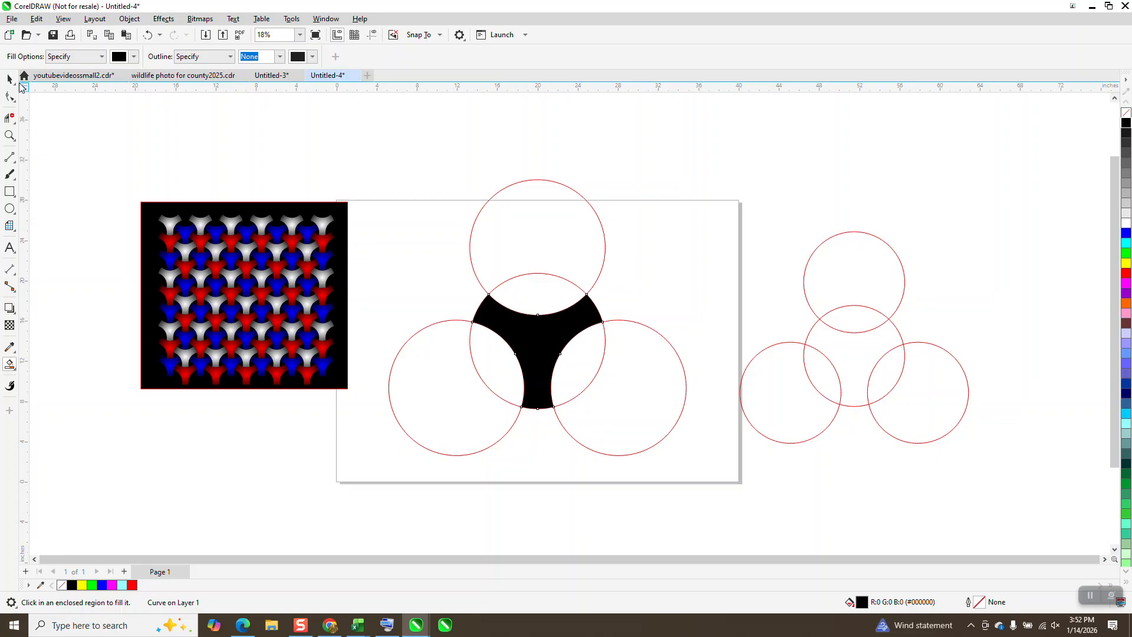
Step: Move the four construction circles off the page to the right, leaving the black three-armed shape in place
key("space")
left_click_drag(555, 246, 968, 197)
left_click_drag(606, 382, 956, 335)
left_click_drag(597, 357, 920, 354)
left_click_drag(458, 428, 999, 432)
Step: Move the three-armed shape to the page's upper-left area, scale it to about 5.5 inches wide and fill it blue
left_click_drag(550, 353, 467, 280)
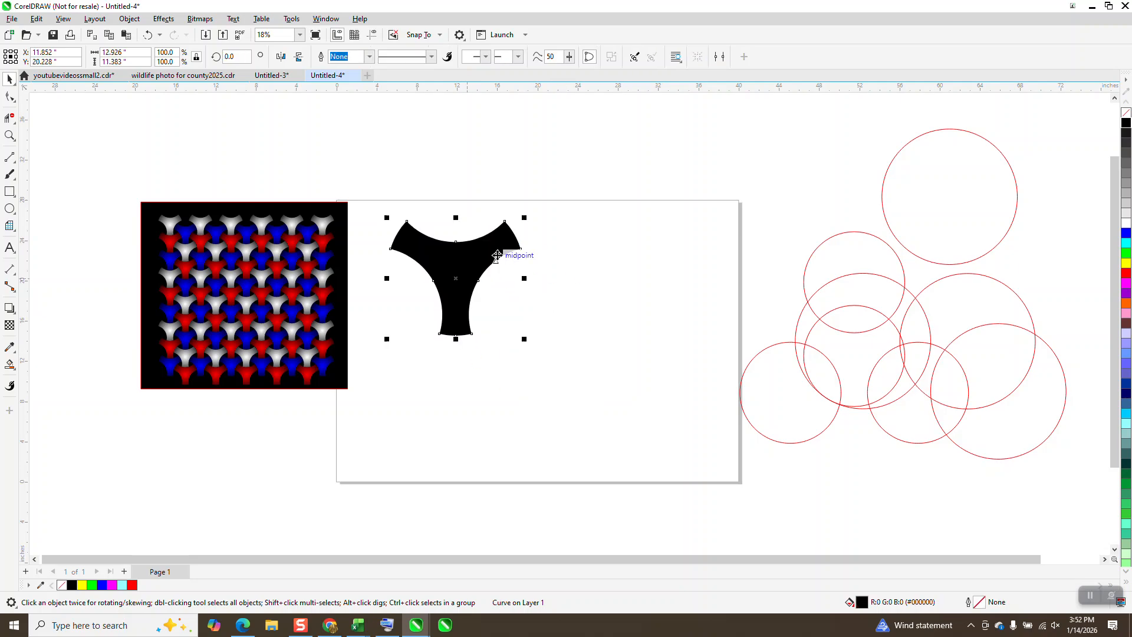
left_click_drag(525, 217, 400, 246)
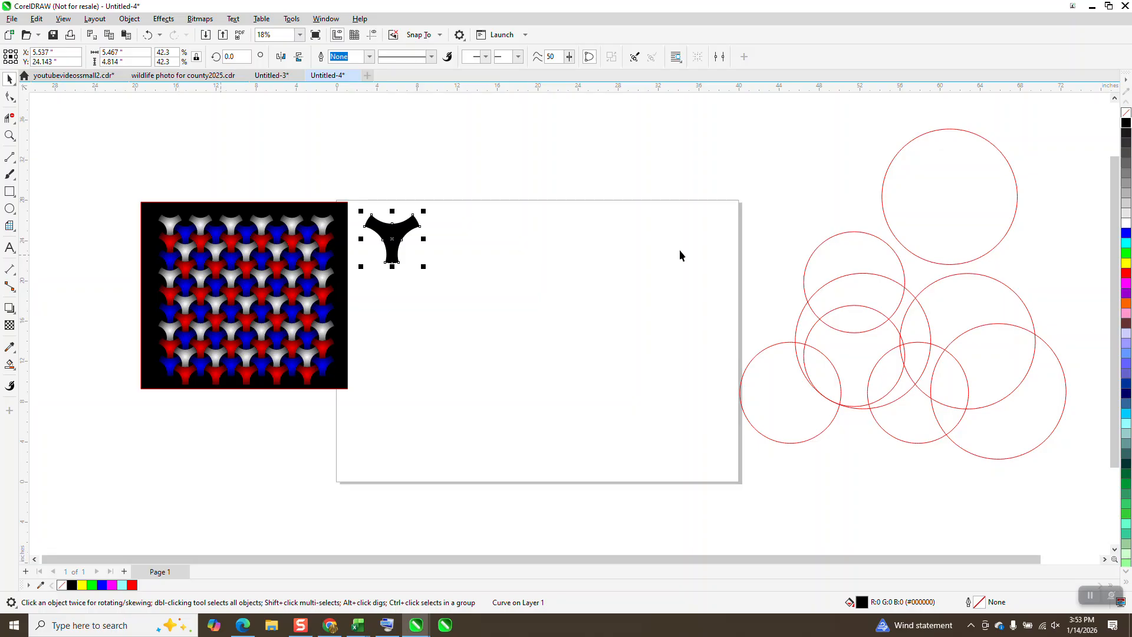
left_click(1125, 234)
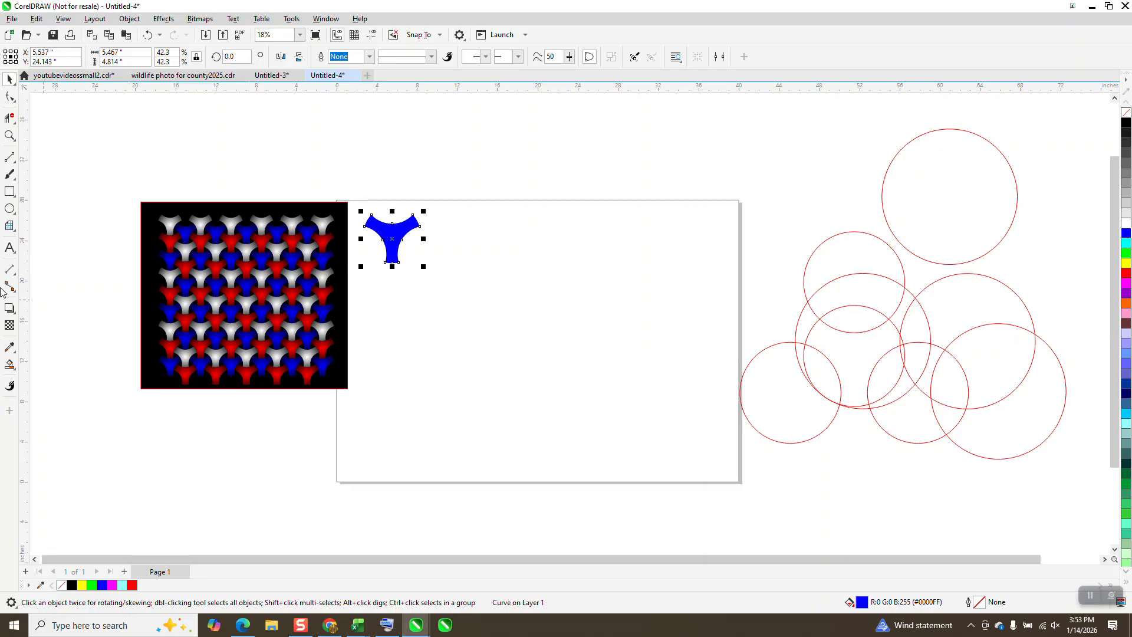
Step: Apply an elliptical fountain fill to the blue shape, centered on its middle and reaching the upper-right arm's tip
left_click(10, 136)
left_click_drag(369, 197, 489, 283)
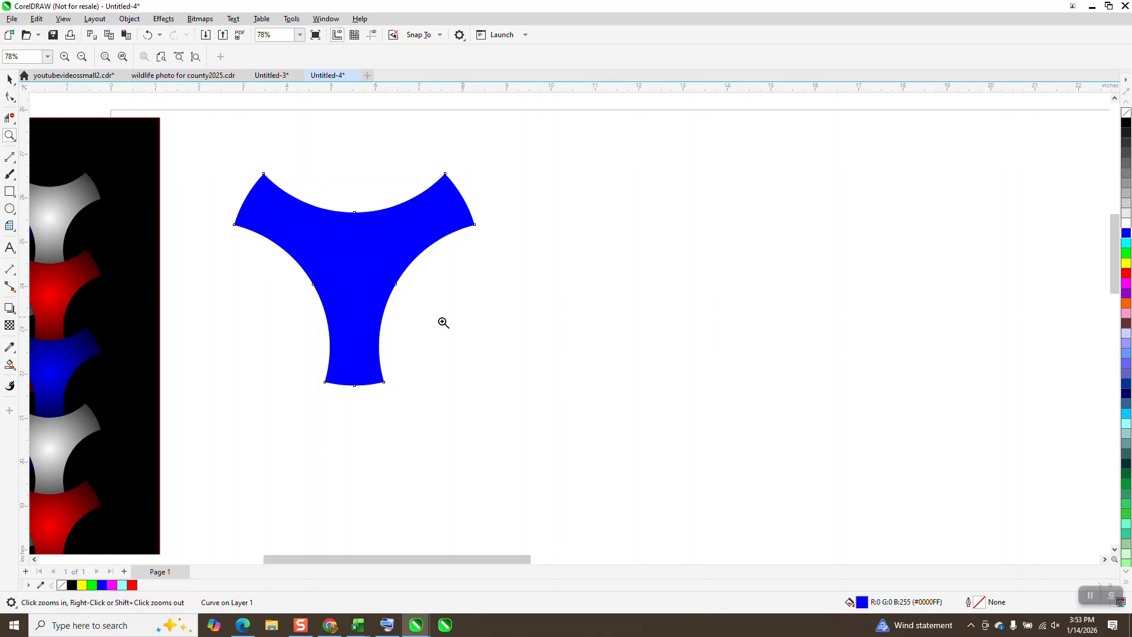
left_click(10, 367)
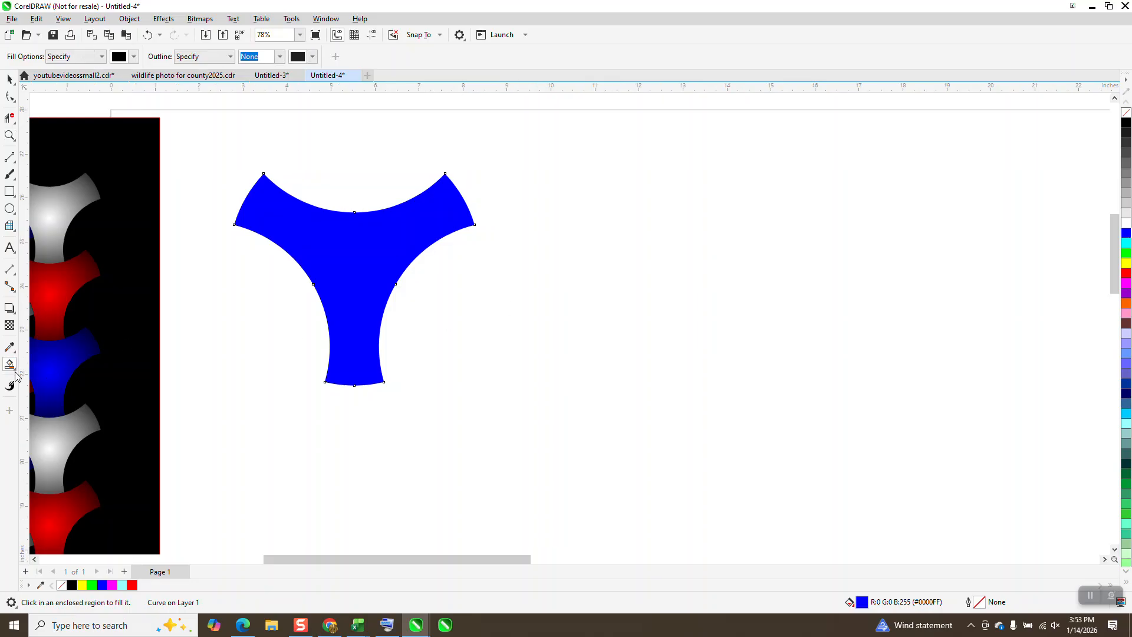
left_click(15, 375)
left_click(44, 362)
left_click_drag(354, 279, 462, 198)
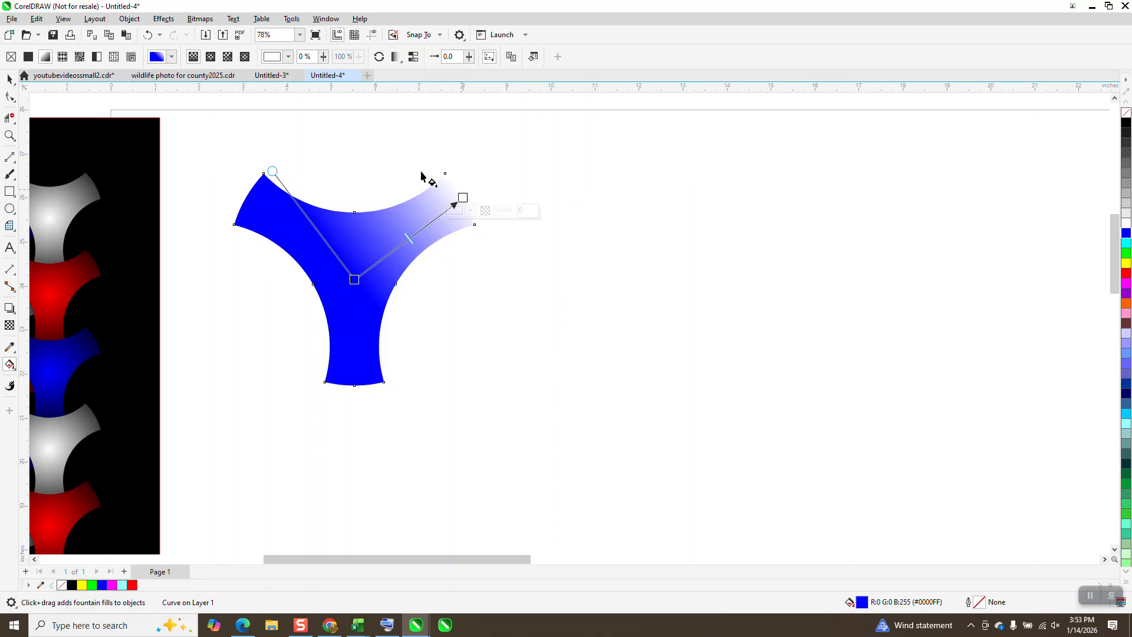
left_click(211, 58)
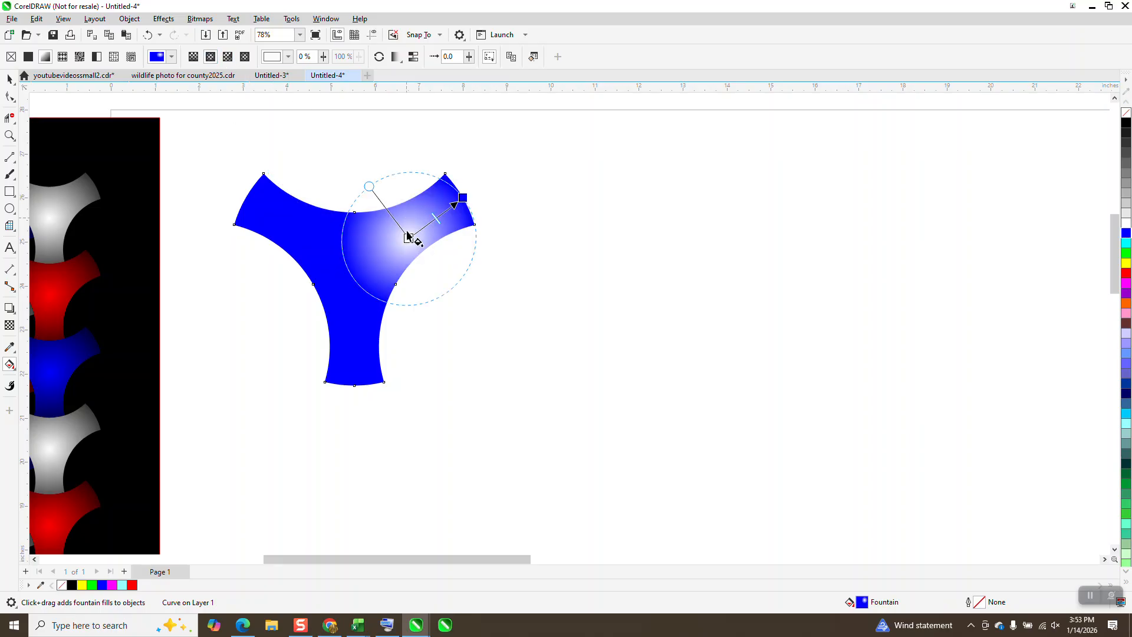
left_click_drag(407, 238, 353, 272)
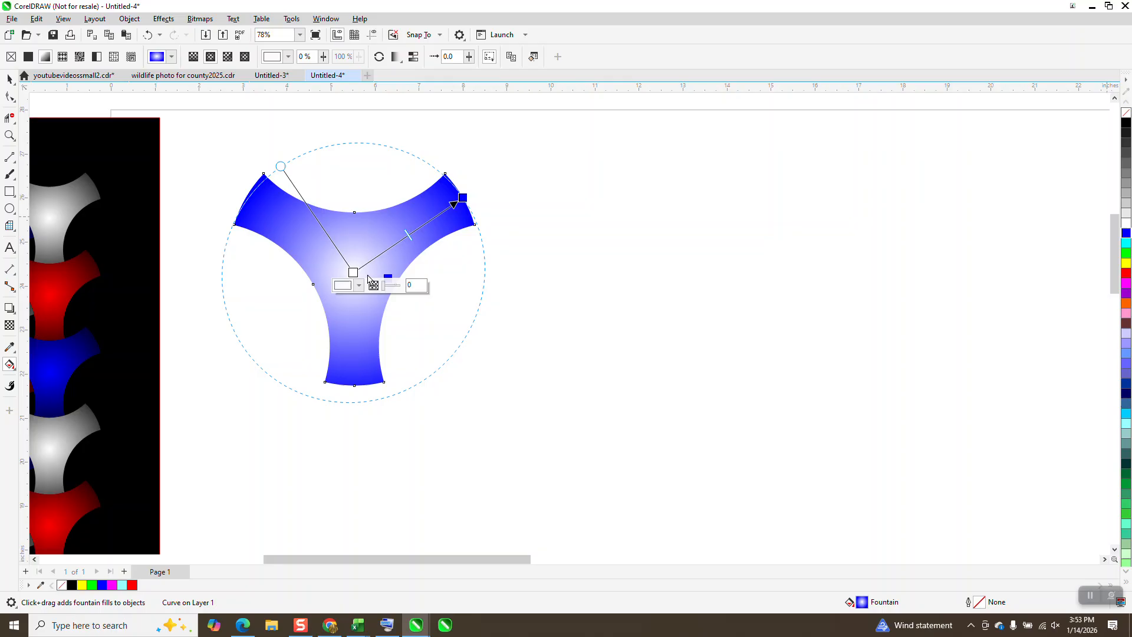
Step: Color the fountain fill's center node blue and its outer node black
left_click(1126, 234)
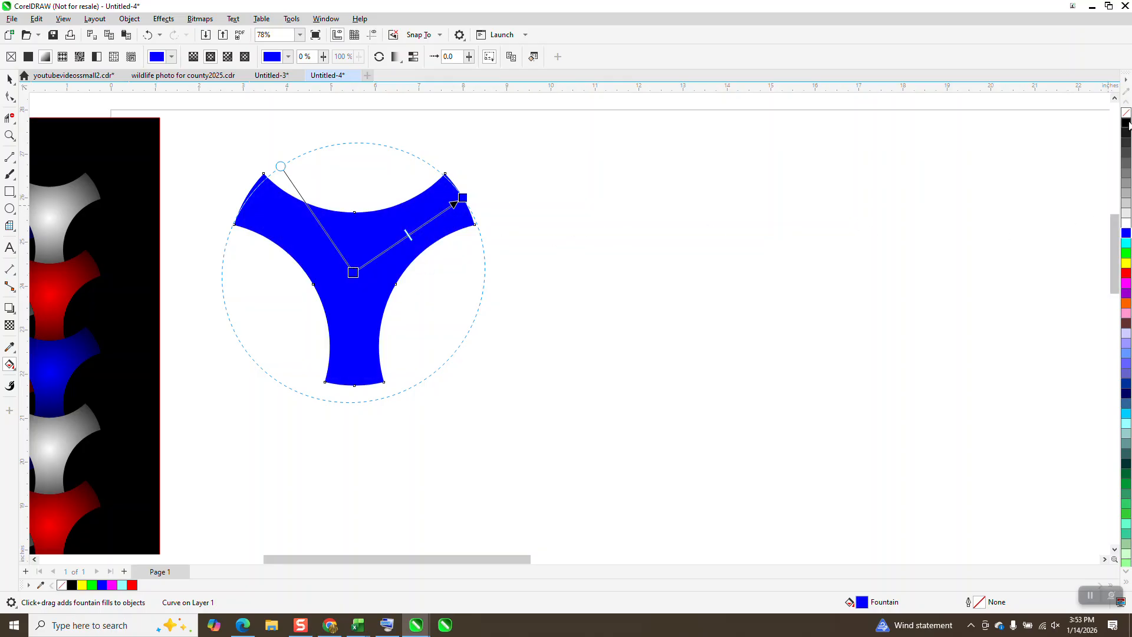
left_click_drag(886, 159, 463, 199)
scroll(232, 386, "down", 1)
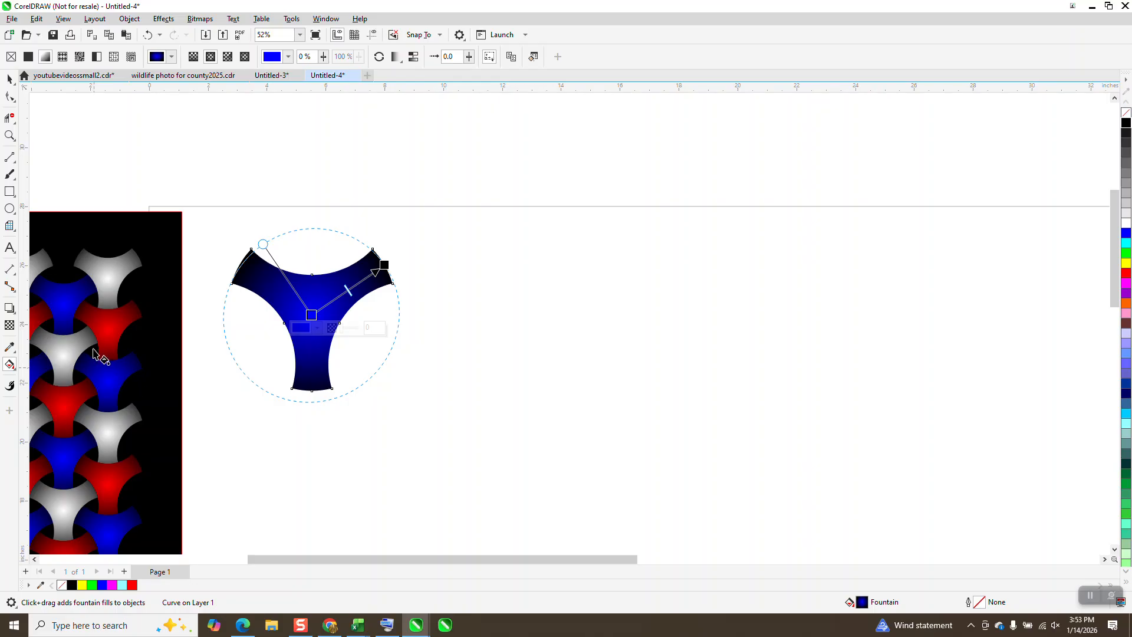
Step: Scale the blue shape down to about 3.2 inches wide and place a copy directly below, touching its stem
left_click(10, 79)
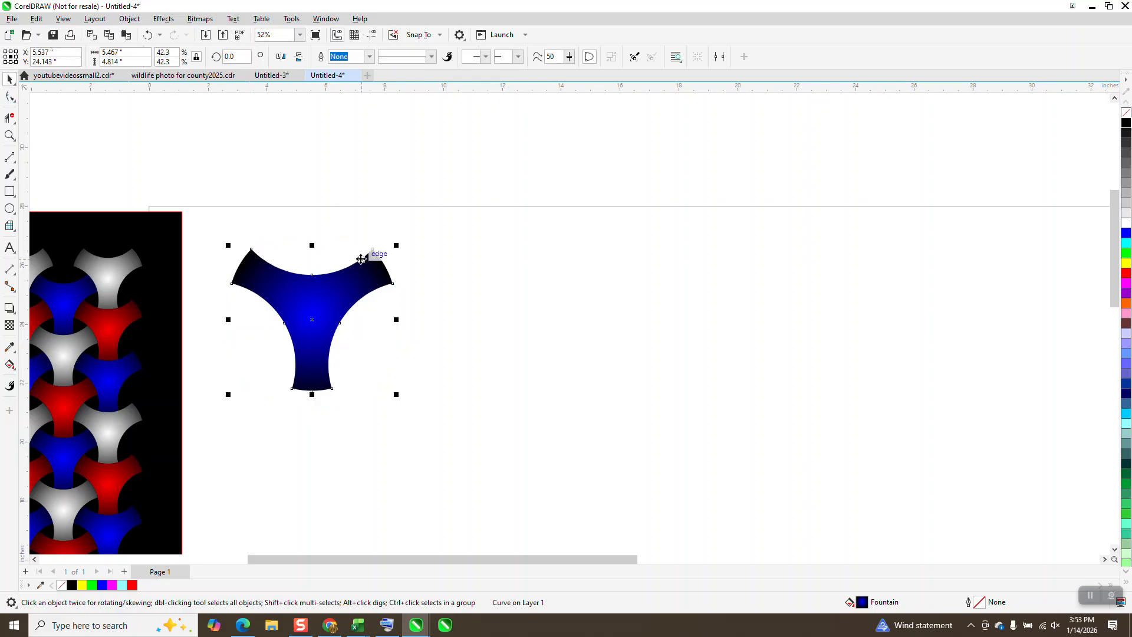
left_click_drag(399, 245, 361, 279)
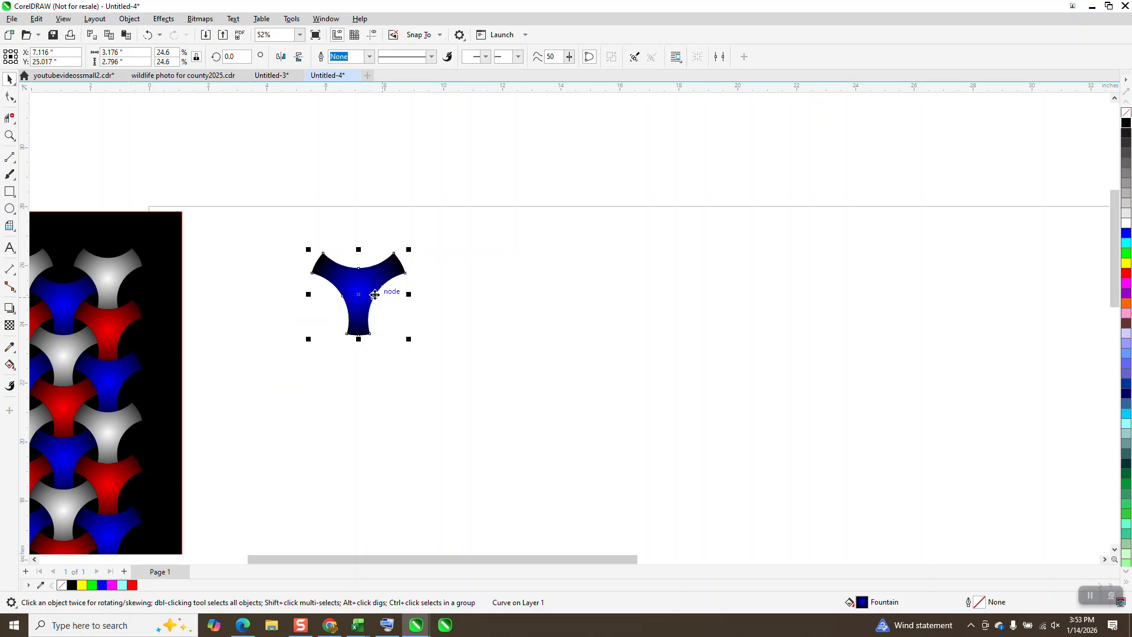
left_click_drag(356, 275, 359, 337)
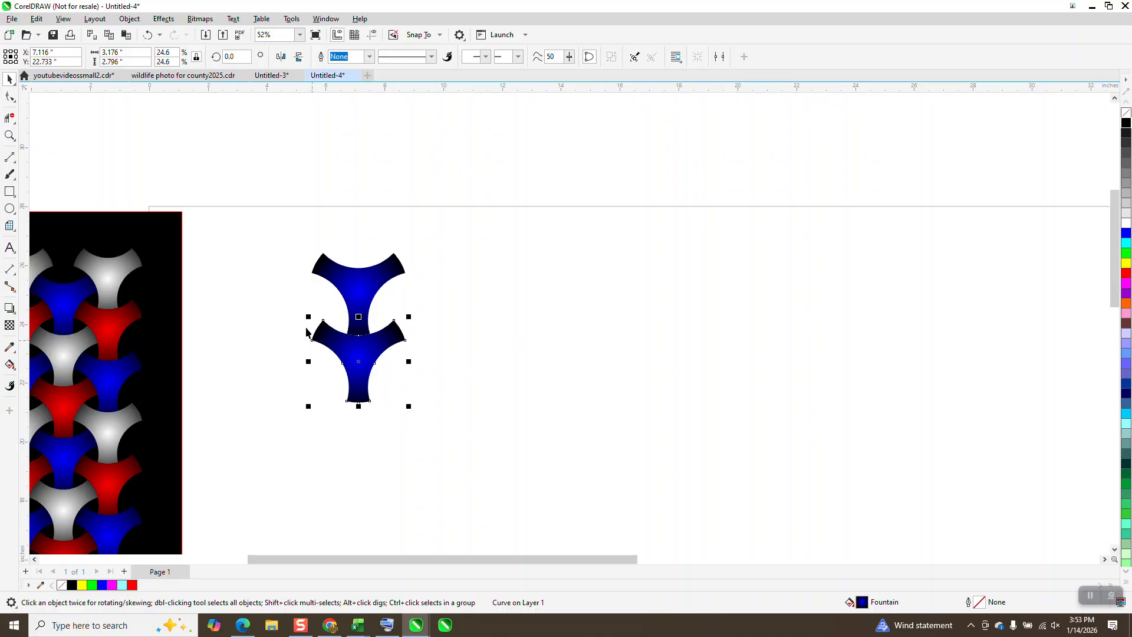
Step: Change the center color of the lower copy's fountain fill to red
left_click(8, 368)
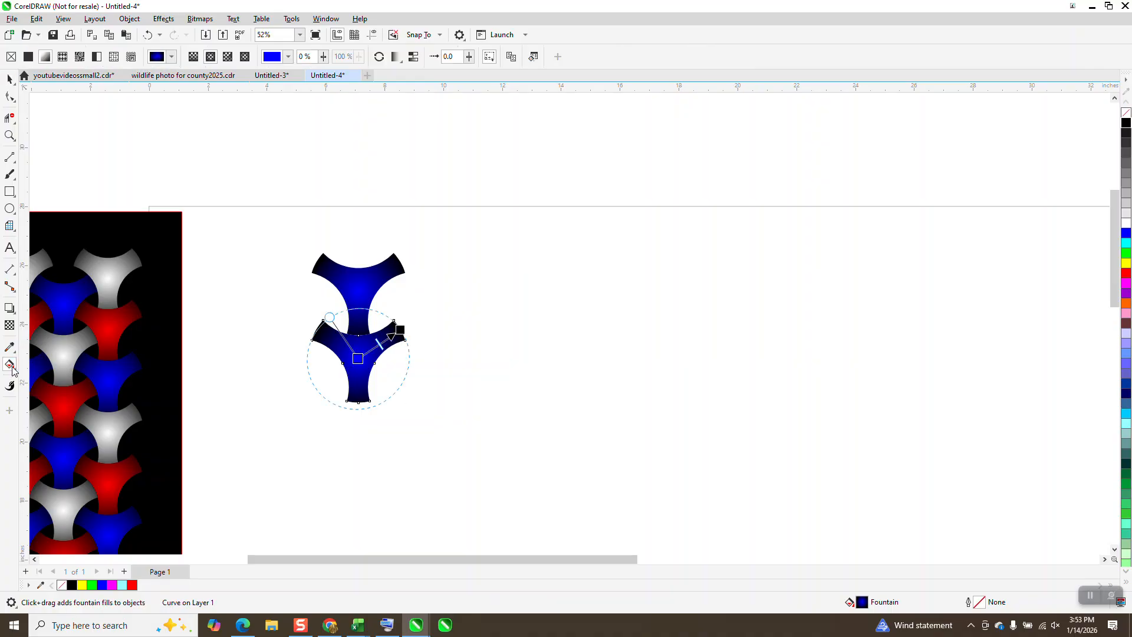
left_click_drag(1123, 275, 360, 358)
left_click(10, 81)
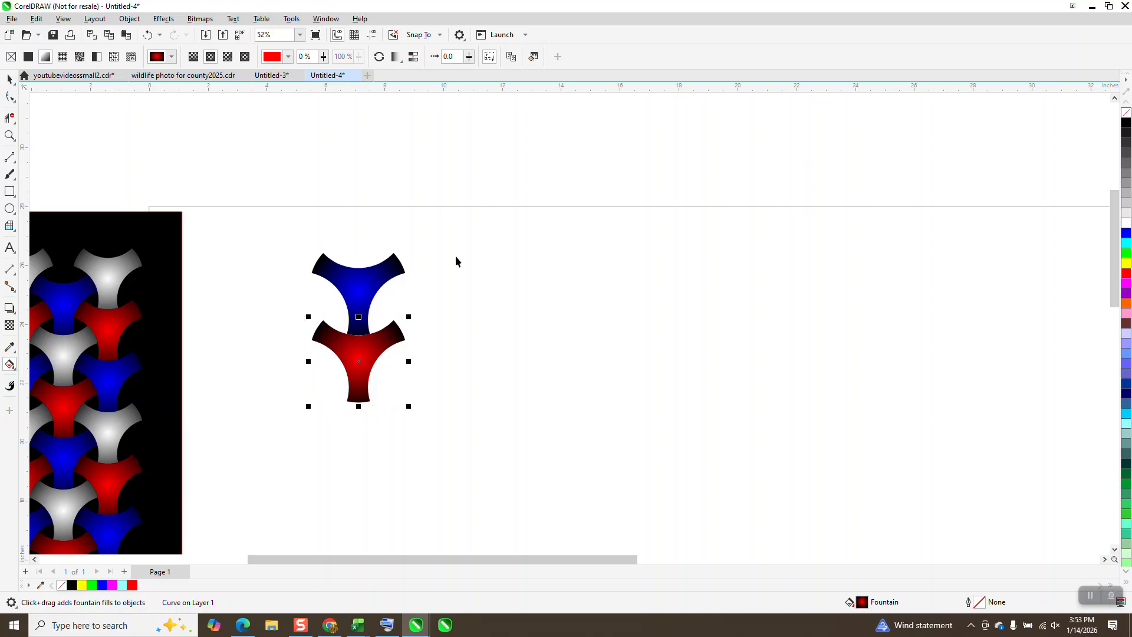
Step: Place a copy of the red shape interlocking to the right of the pair, with its fountain fill's center color set to white
scroll(457, 263, "down", 1)
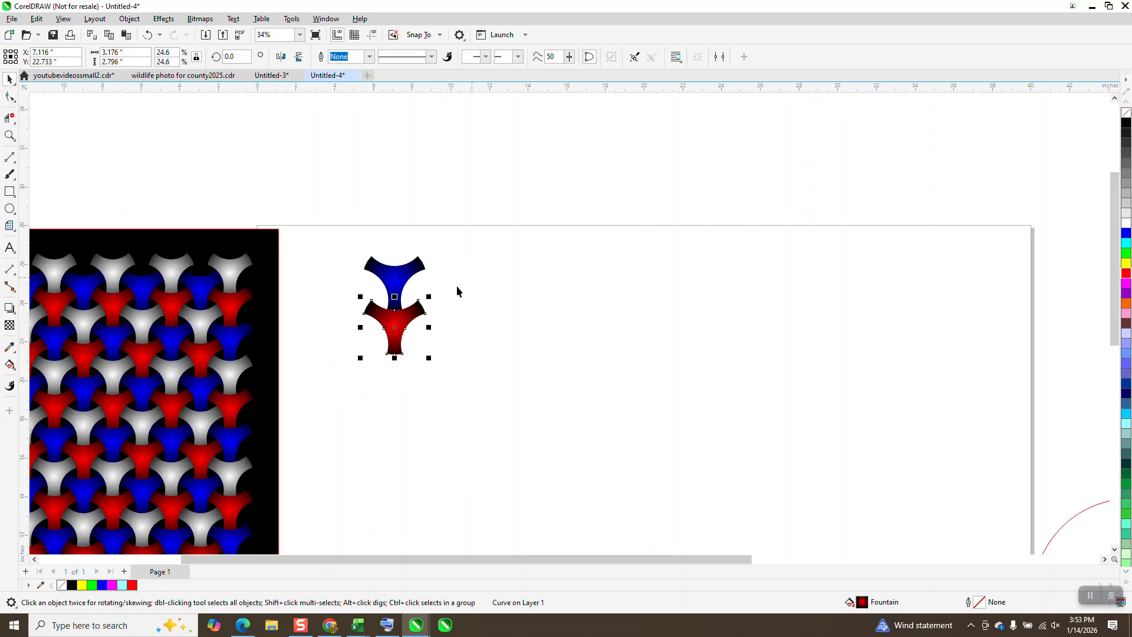
left_click_drag(370, 308, 405, 286)
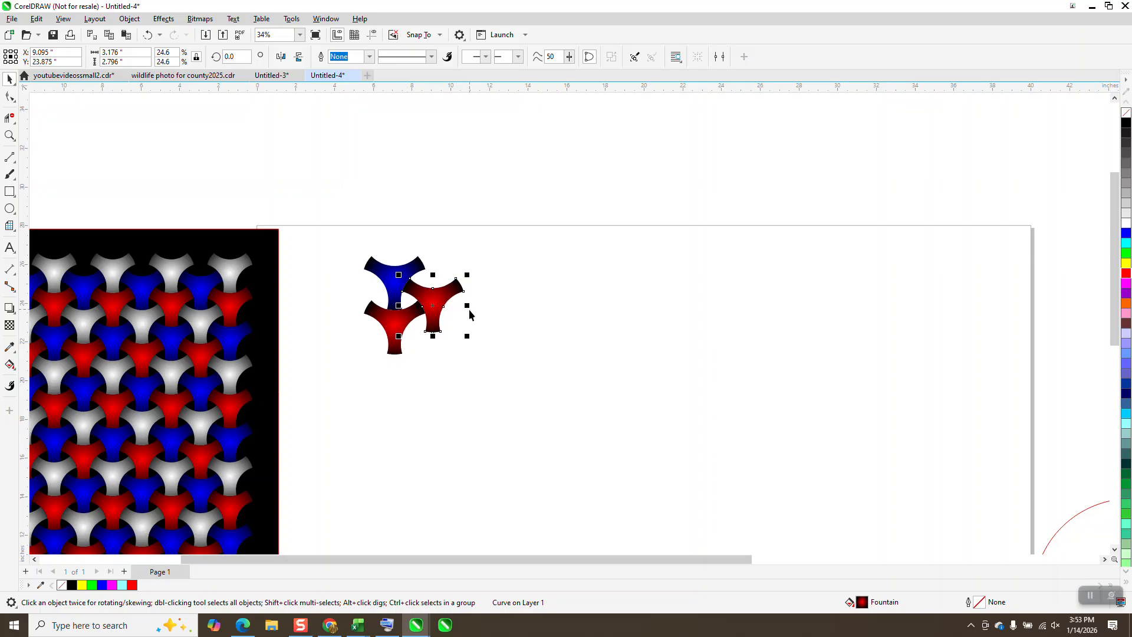
left_click(10, 136)
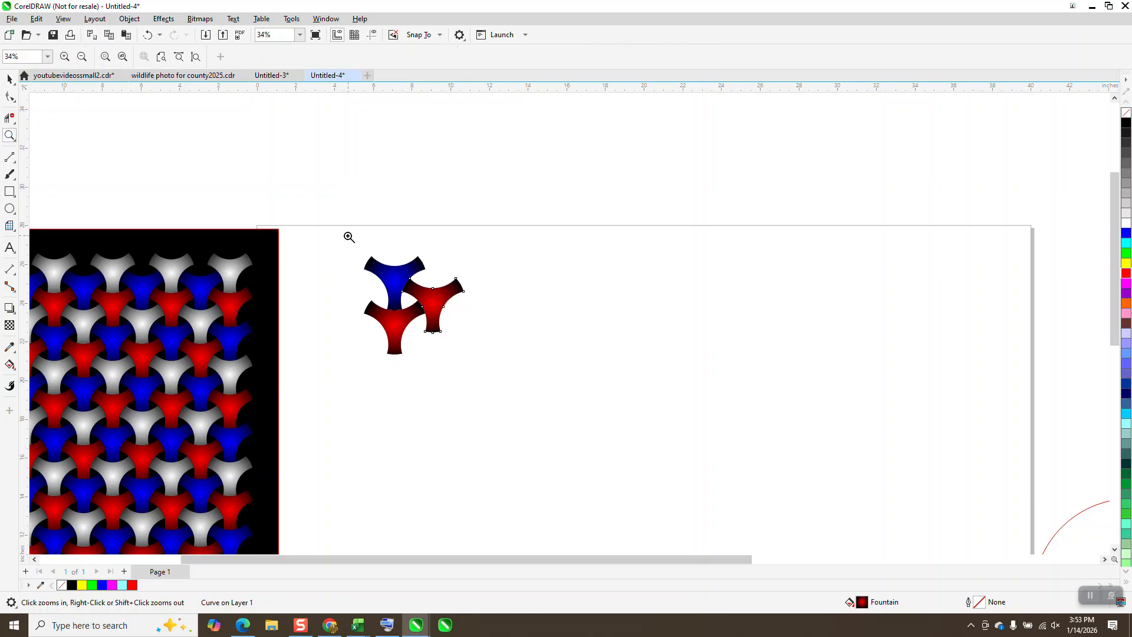
left_click_drag(352, 247, 594, 398)
left_click(9, 78)
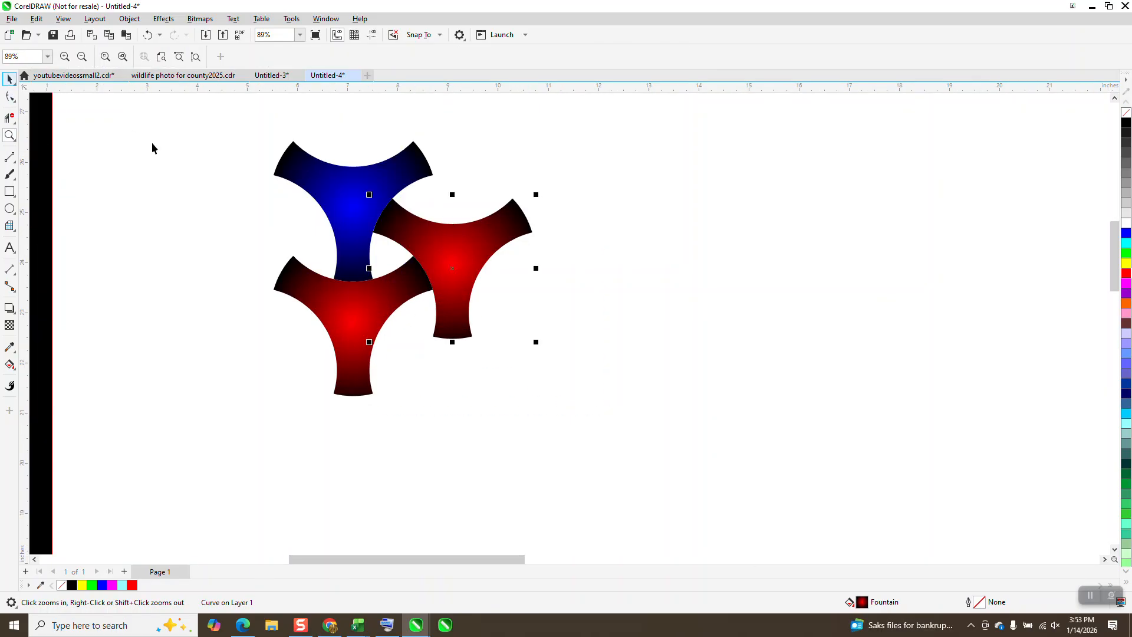
left_click(11, 367)
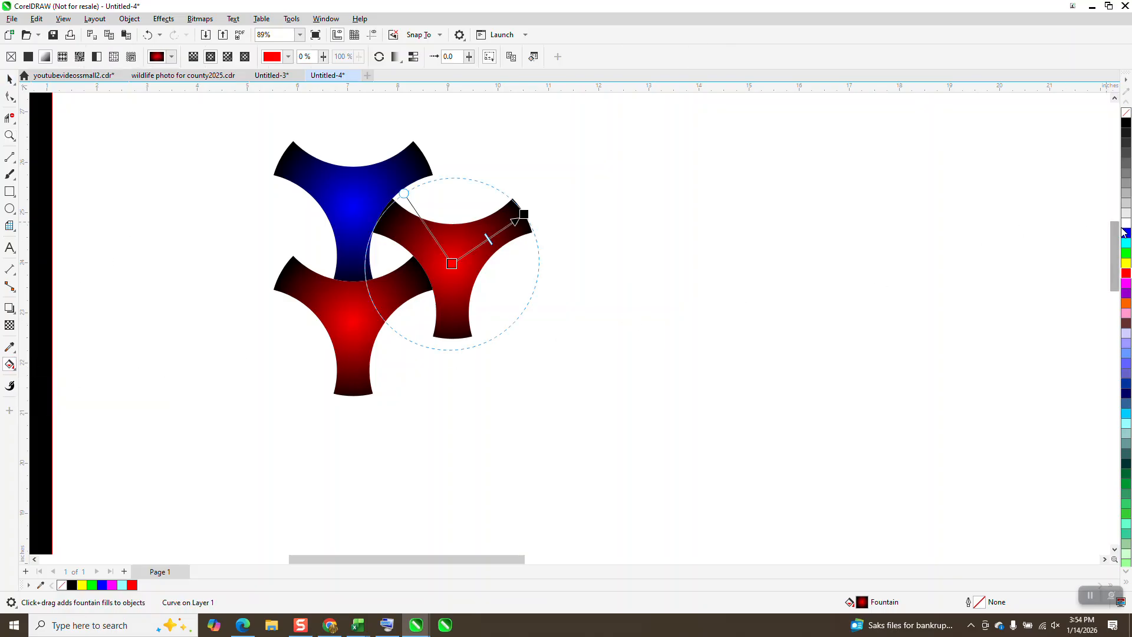
left_click_drag(536, 264, 451, 264)
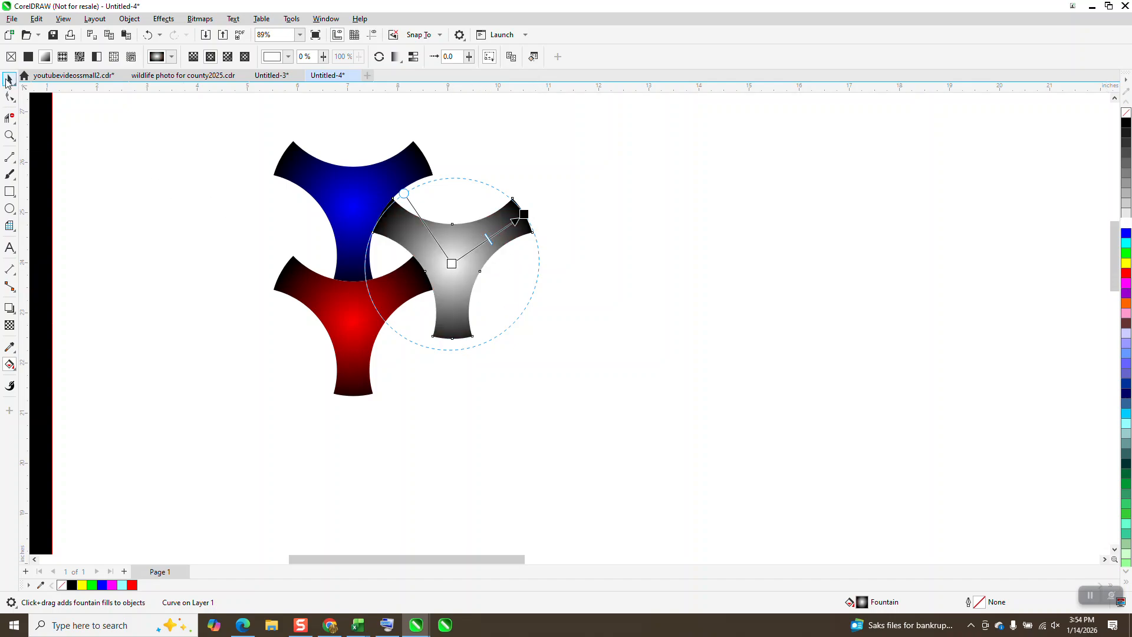
Step: Group the blue, red and white shapes and place a copy of the group interlocking directly to the right
left_click(8, 79)
left_click_drag(196, 109, 675, 472)
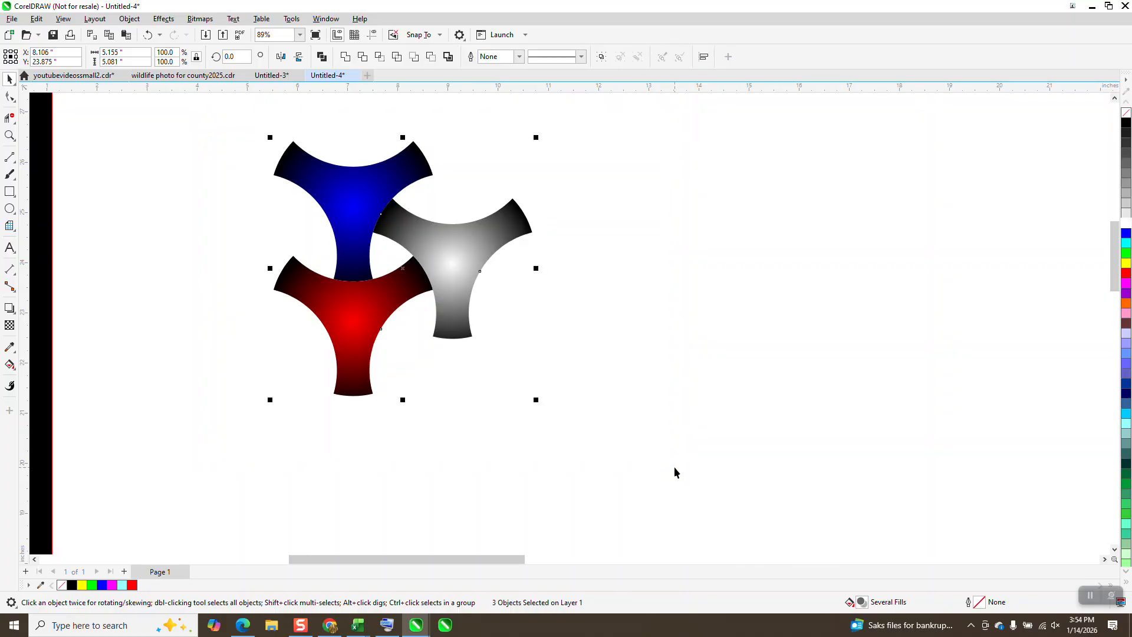
key("ctrl+g")
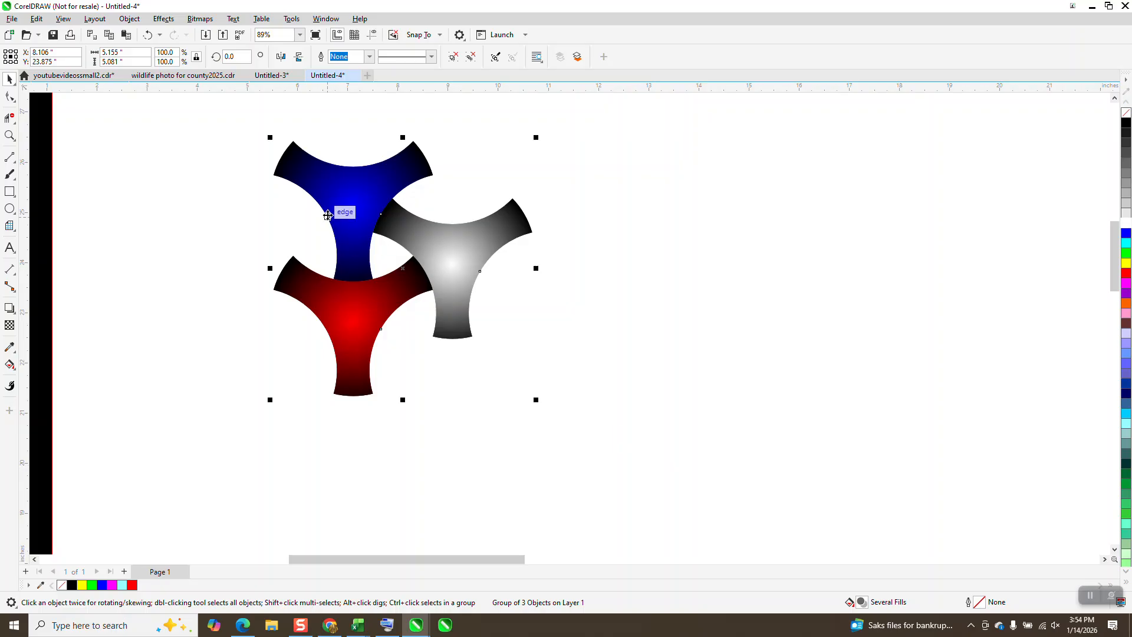
left_click_drag(327, 213, 523, 217)
left_click_drag(553, 288, 481, 281)
Step: Repeat the duplication four times to extend the pattern into a row of six three-shape groups
scroll(422, 264, "down", 2)
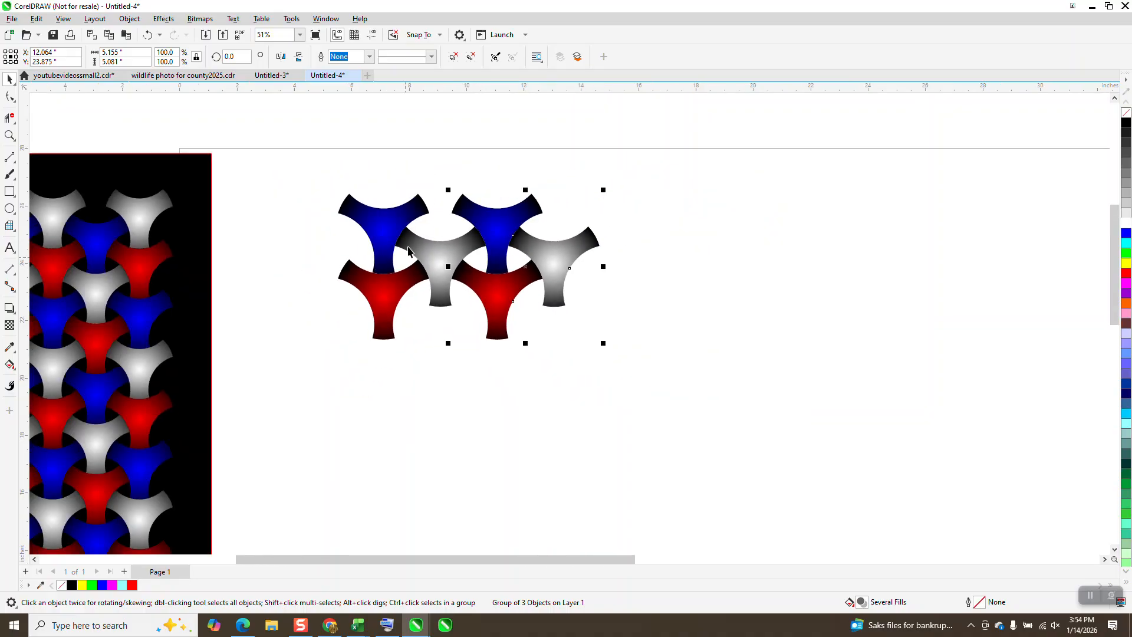
key("ctrl+r")
key("ctrl+r")
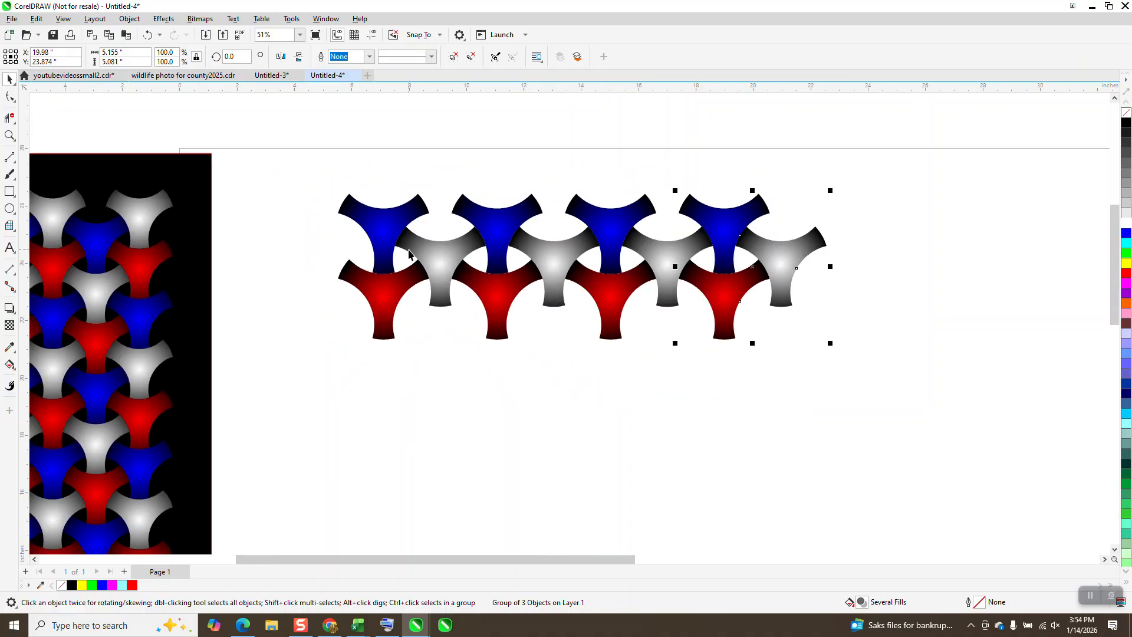
key("ctrl+r")
key("ctrl+r")
Step: Group the whole row and place an interlocking copy below it, shifted left by half a unit
left_click(409, 255)
scroll(408, 256, "down", 2)
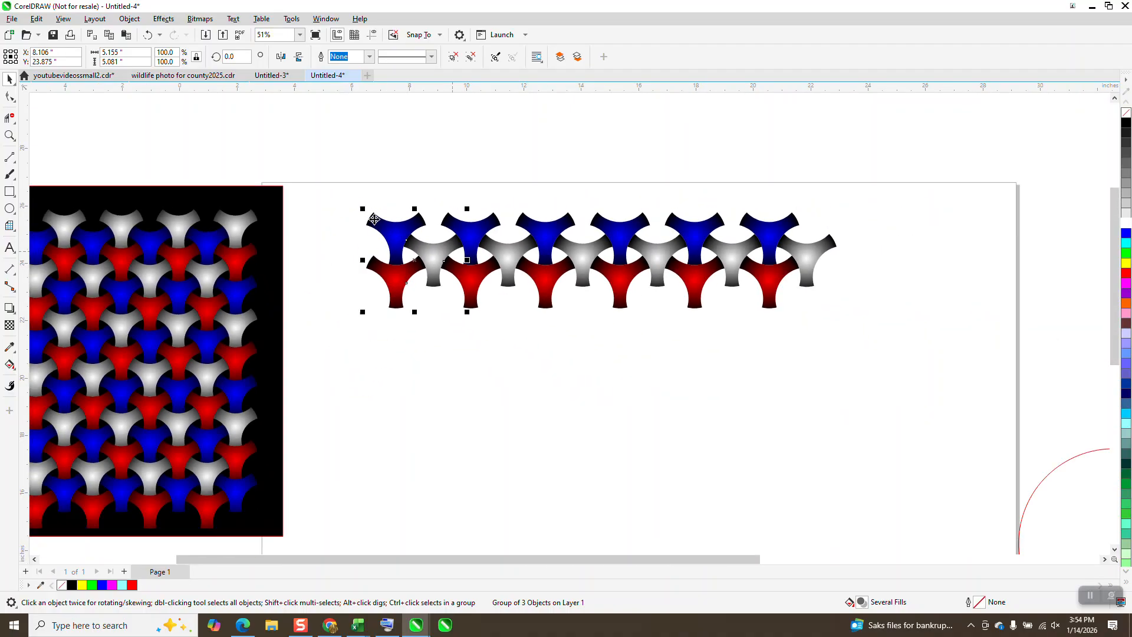
left_click_drag(860, 350, 916, 368)
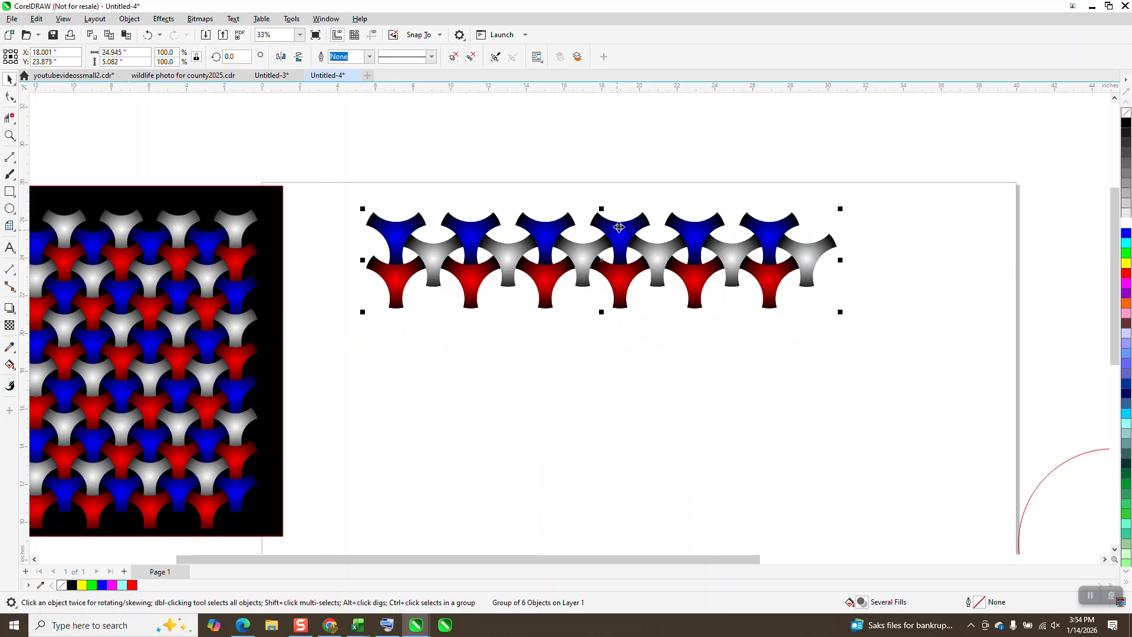
left_click_drag(623, 231, 585, 287)
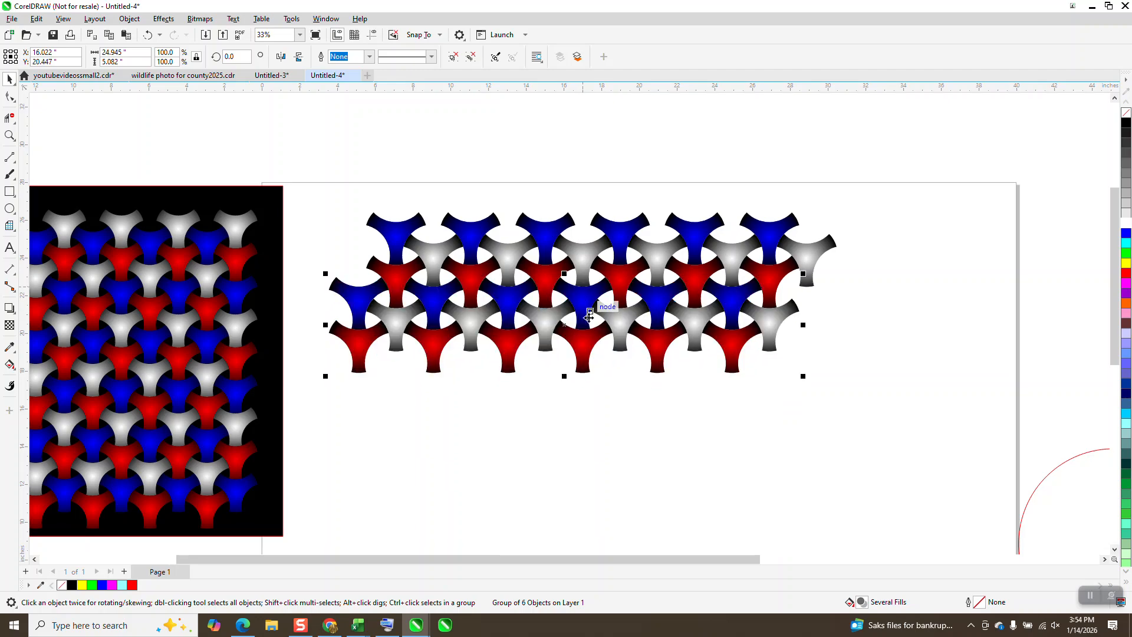
Step: Group the two rows and place a copy interlocking directly below them
scroll(519, 286, "down", 1)
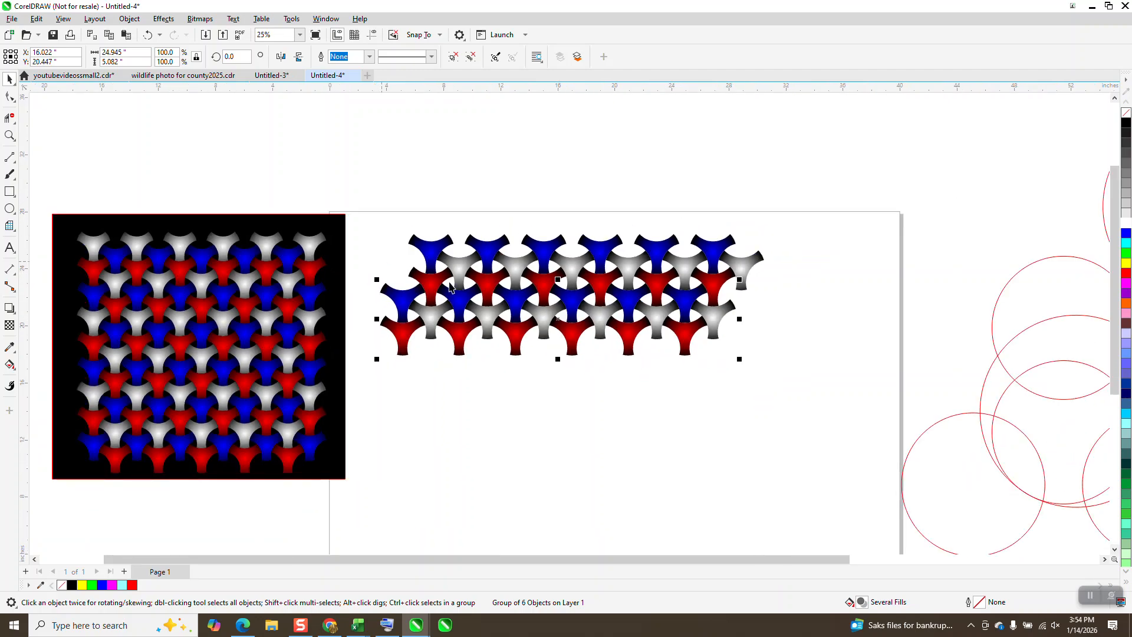
left_click_drag(363, 203, 901, 453)
key("ctrl+g")
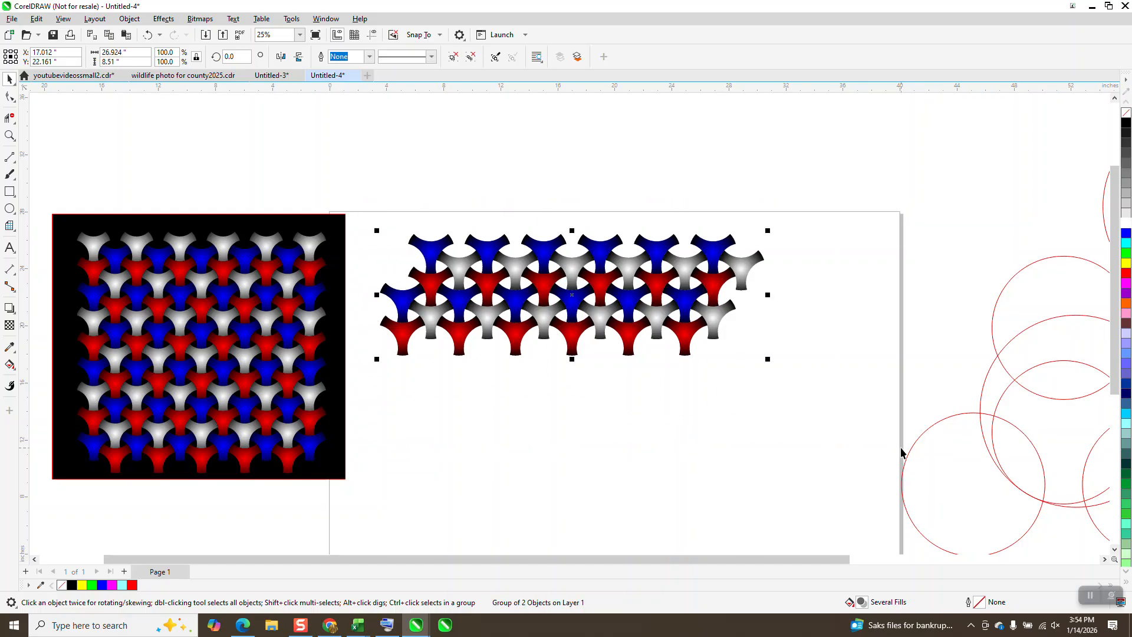
left_click_drag(572, 261, 569, 354)
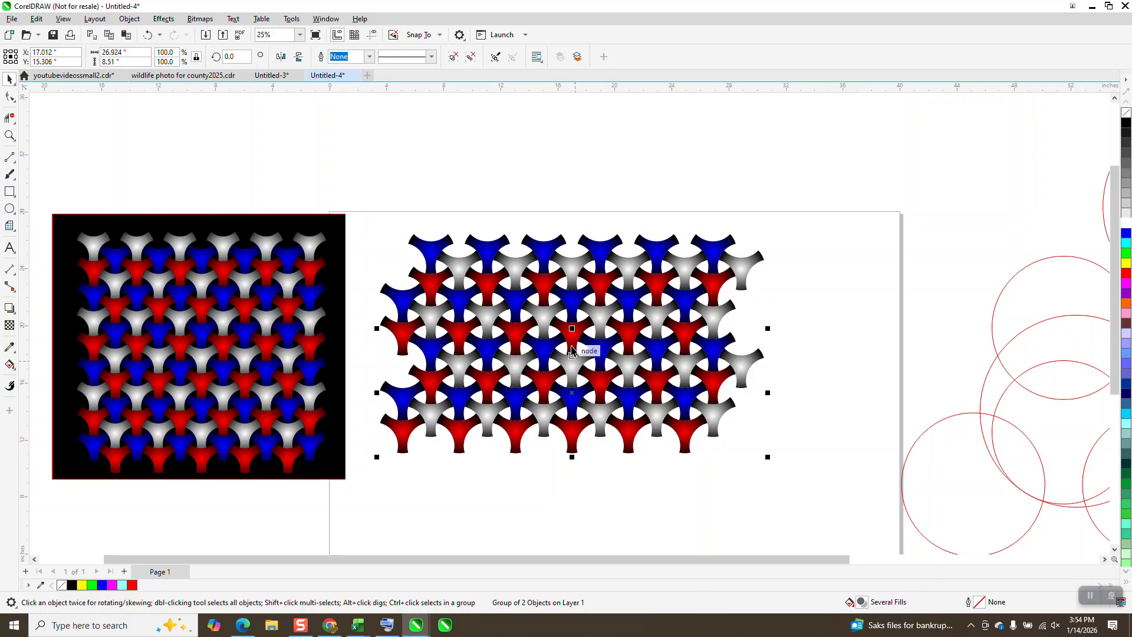
Step: Repeat the downward duplication twice to stack four two-row blocks
scroll(568, 255, "down", 1)
key("ctrl+r")
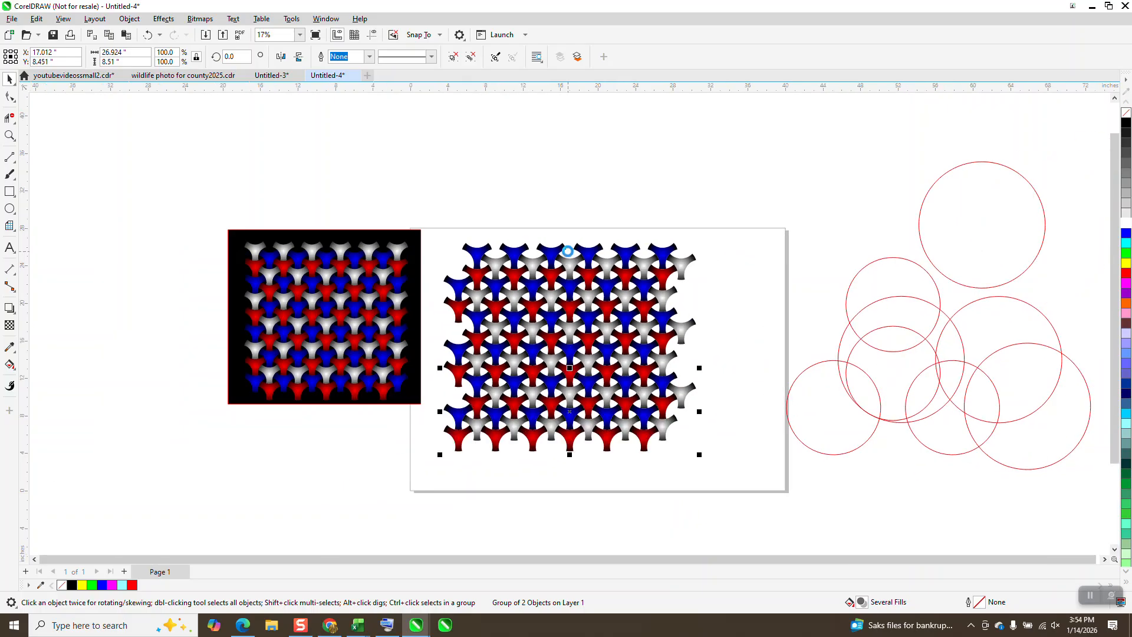
key("ctrl+r")
left_click_drag(424, 214, 759, 554)
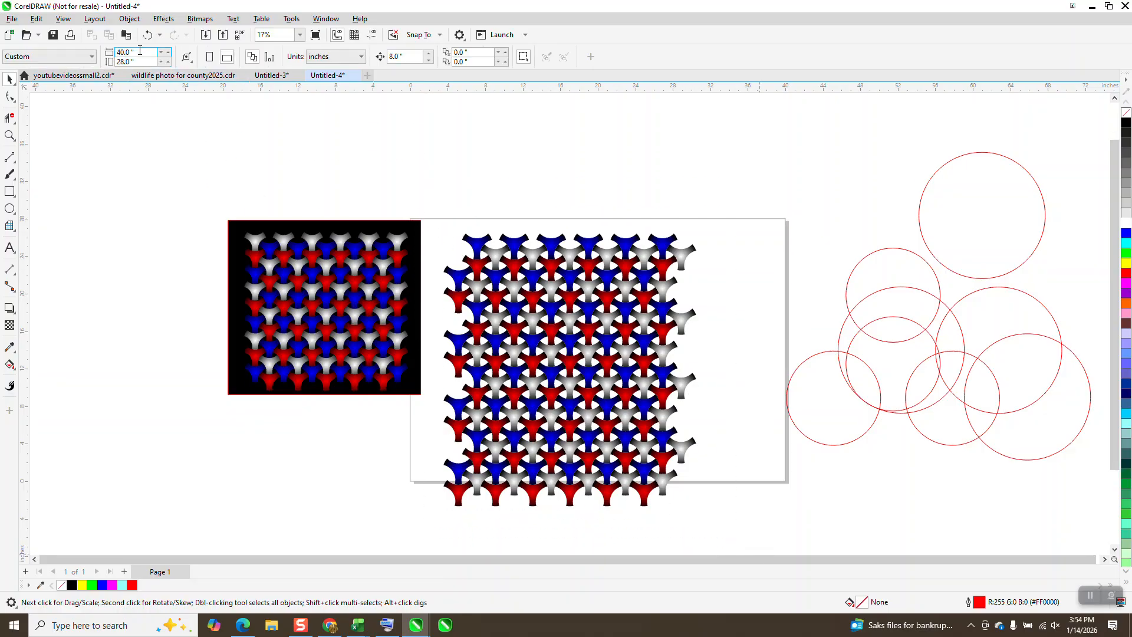
left_click(130, 19)
mouse_move(177, 221)
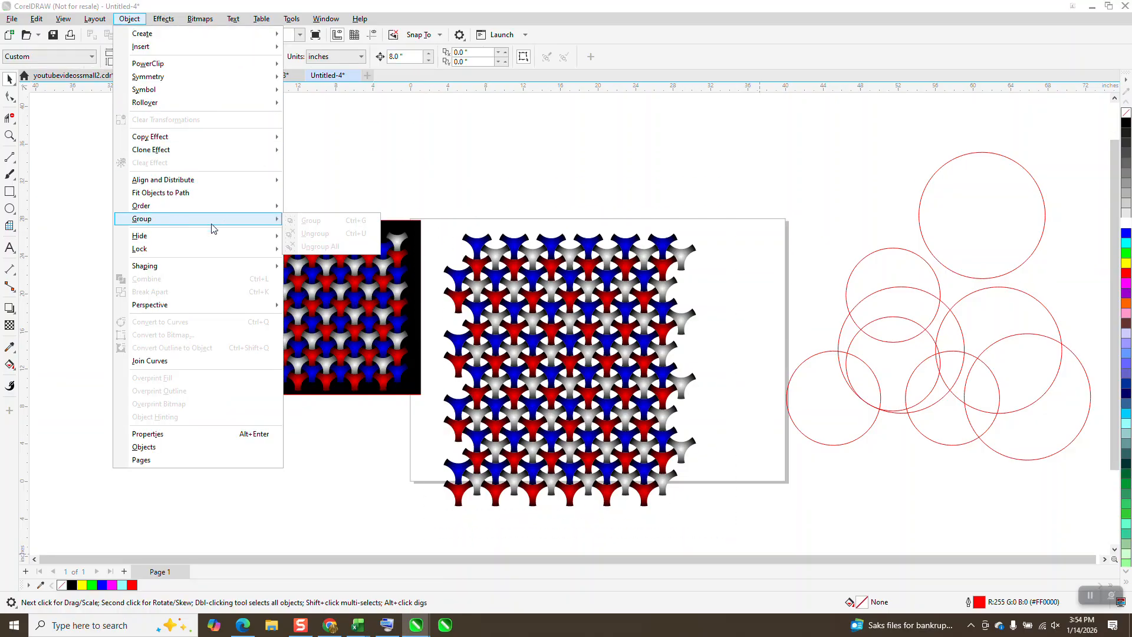
left_click(386, 186)
Step: Ungroup all four stacked pattern blocks completely into individual shapes
left_click_drag(432, 206, 736, 536)
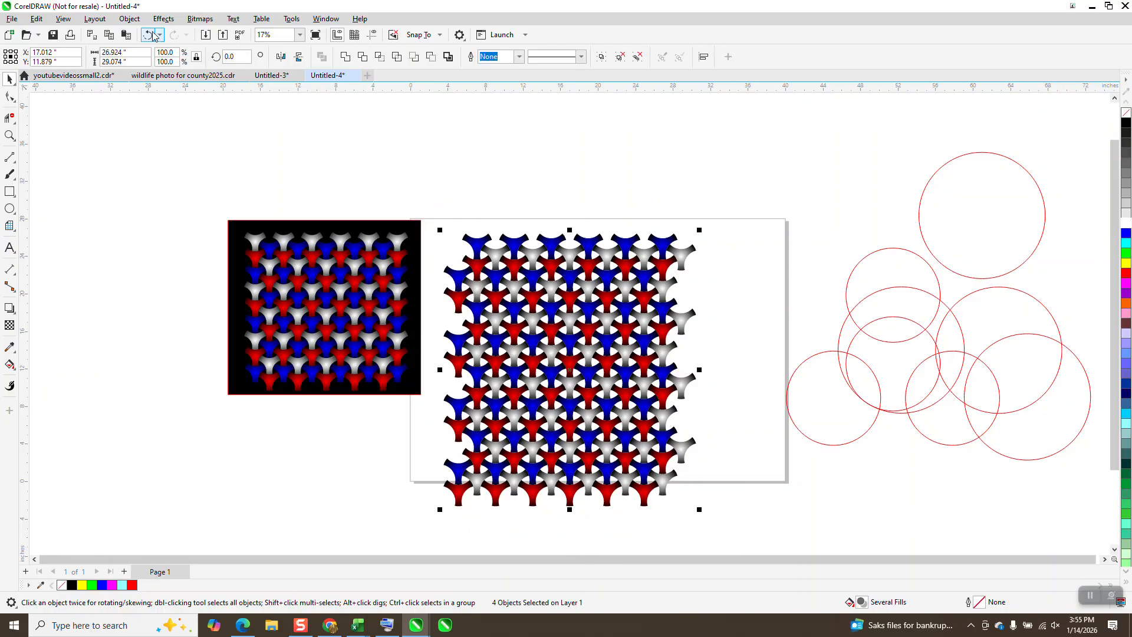
left_click(129, 18)
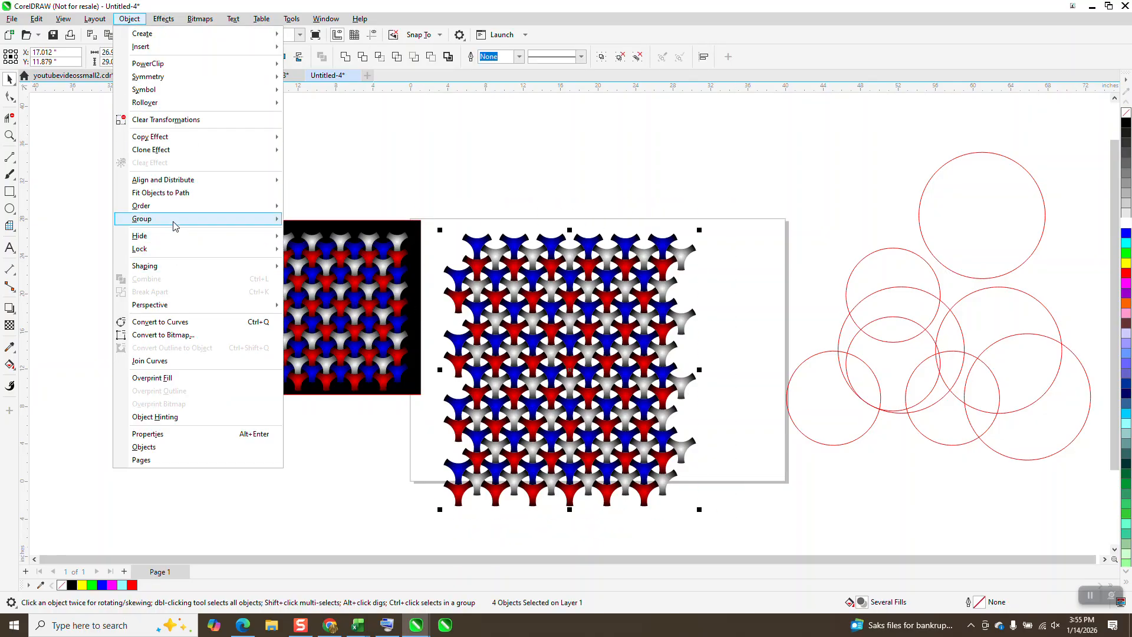
mouse_move(172, 226)
left_click(298, 246)
key("Escape")
Step: Delete the eight blue and red shapes that protrude along the pattern's left edge
left_click(458, 275)
key("Delete")
left_click(458, 300)
key("Delete")
left_click(458, 342)
key("Delete")
left_click(458, 364)
key("Delete")
left_click(456, 404)
key("Delete")
left_click(462, 426)
key("Delete")
left_click(457, 467)
key("Delete")
left_click(457, 493)
key("Delete")
Step: Delete the four white shapes that protrude along the pattern's right edge
left_click(687, 452)
key("Delete")
left_click(686, 384)
key("Delete")
left_click(686, 322)
key("Delete")
left_click(687, 252)
key("Delete")
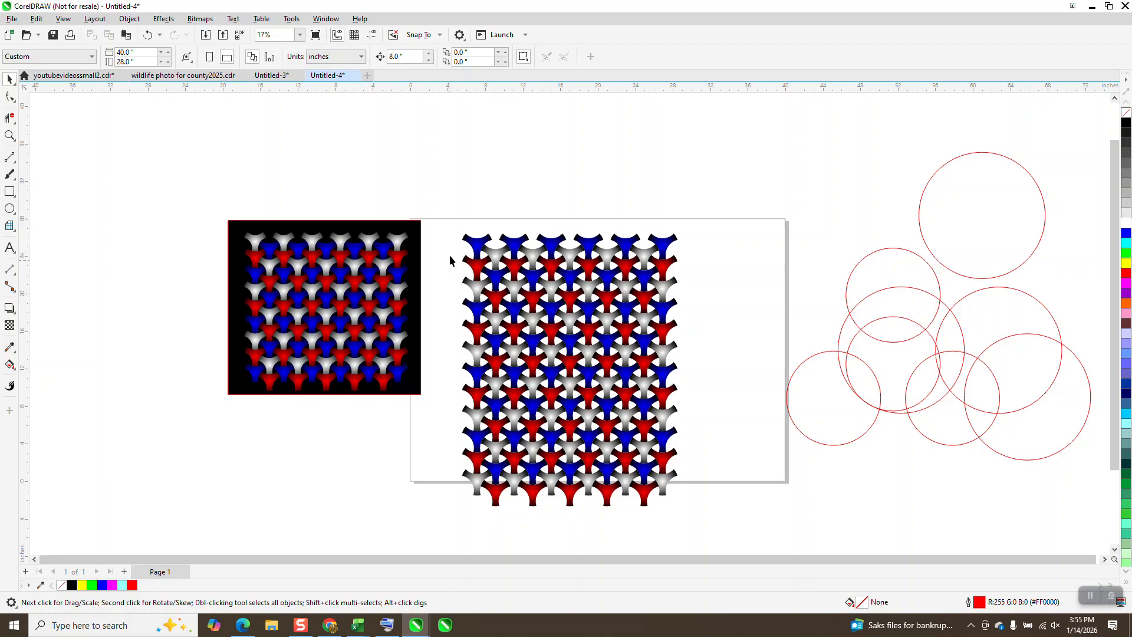
Step: Group all the remaining pattern shapes and center the group on the page
left_click_drag(735, 543, 733, 539)
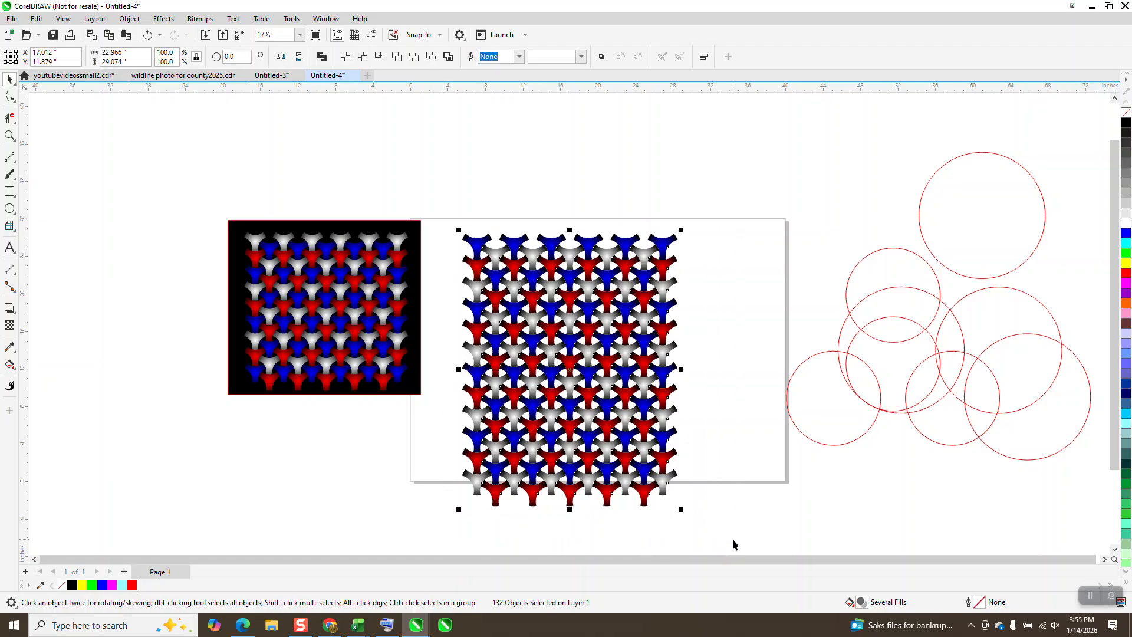
key("ctrl+g")
key("p")
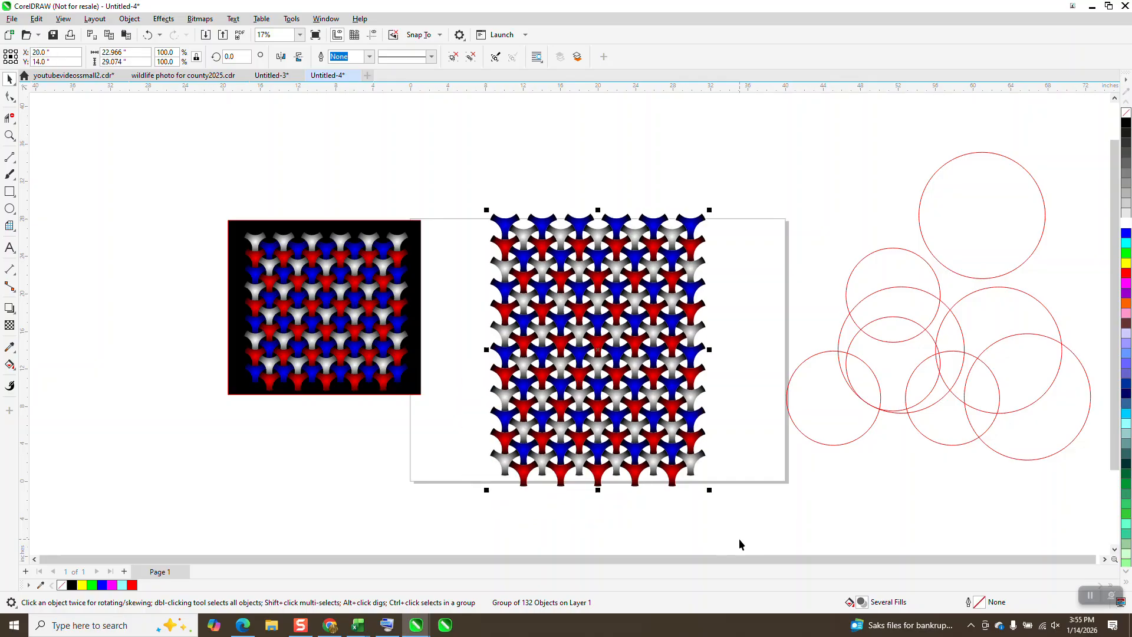
Step: Draw a rectangle about 28.4 by 30.6 inches around the pattern and fill it with black
left_click_drag(466, 205, 719, 458)
left_click_drag(731, 491, 732, 491)
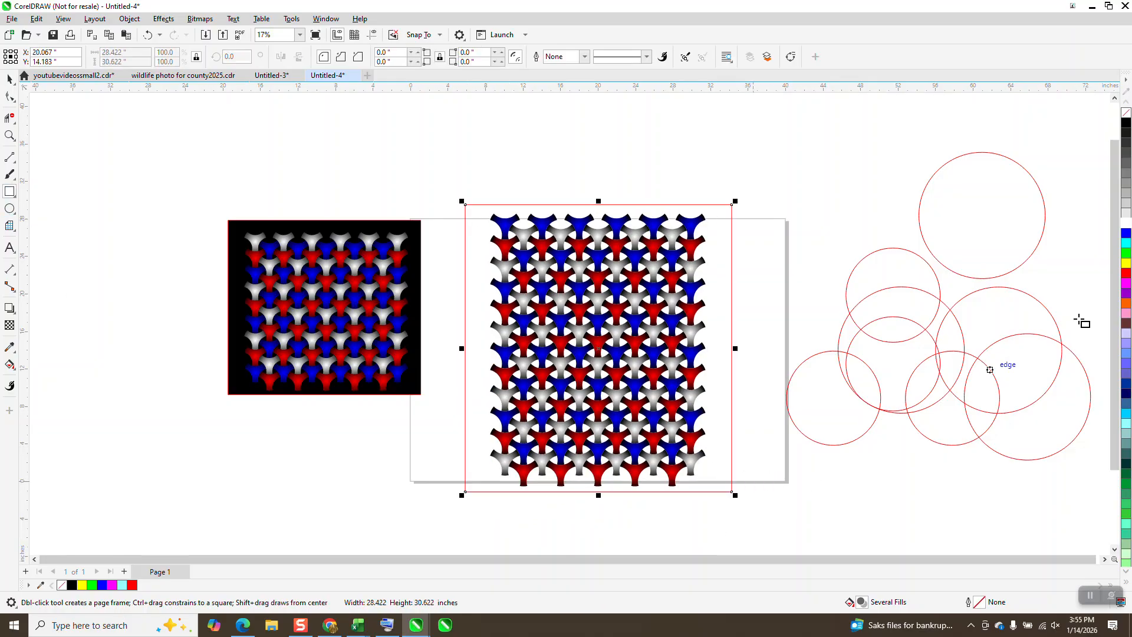
left_click(1126, 124)
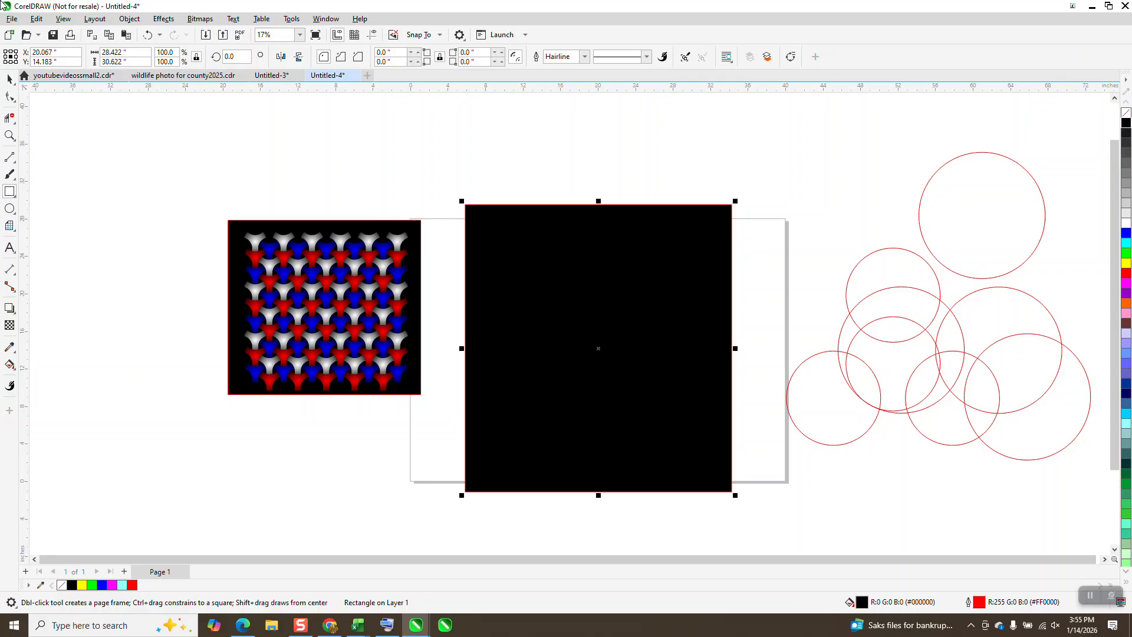
Step: Send the black rectangle to the back, behind the pattern
left_click(127, 18)
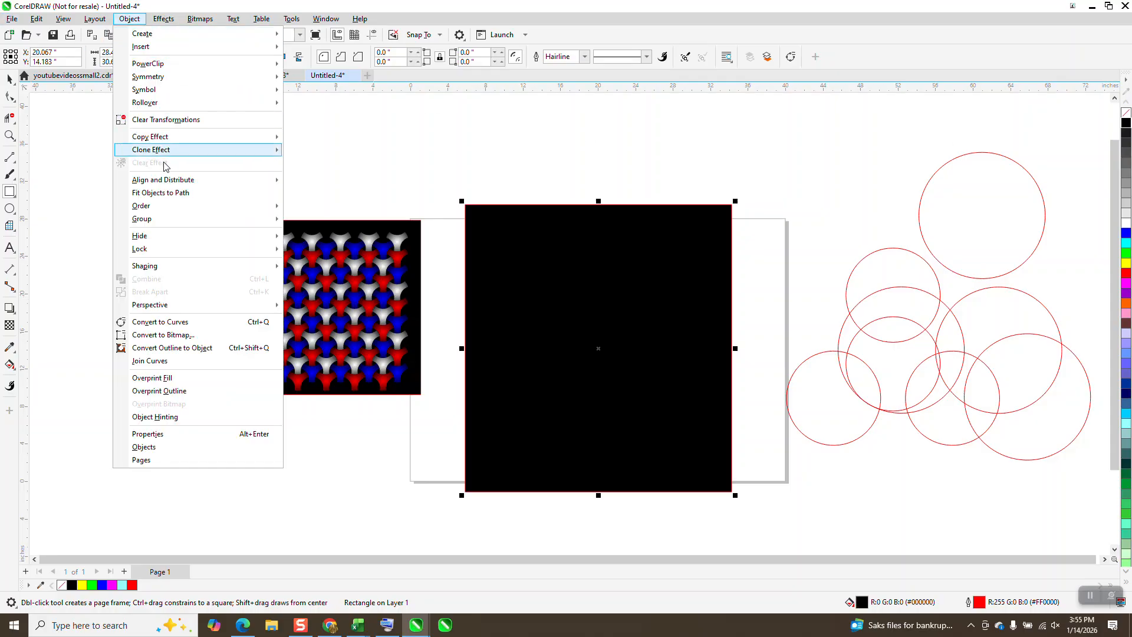
mouse_move(162, 207)
left_click(321, 220)
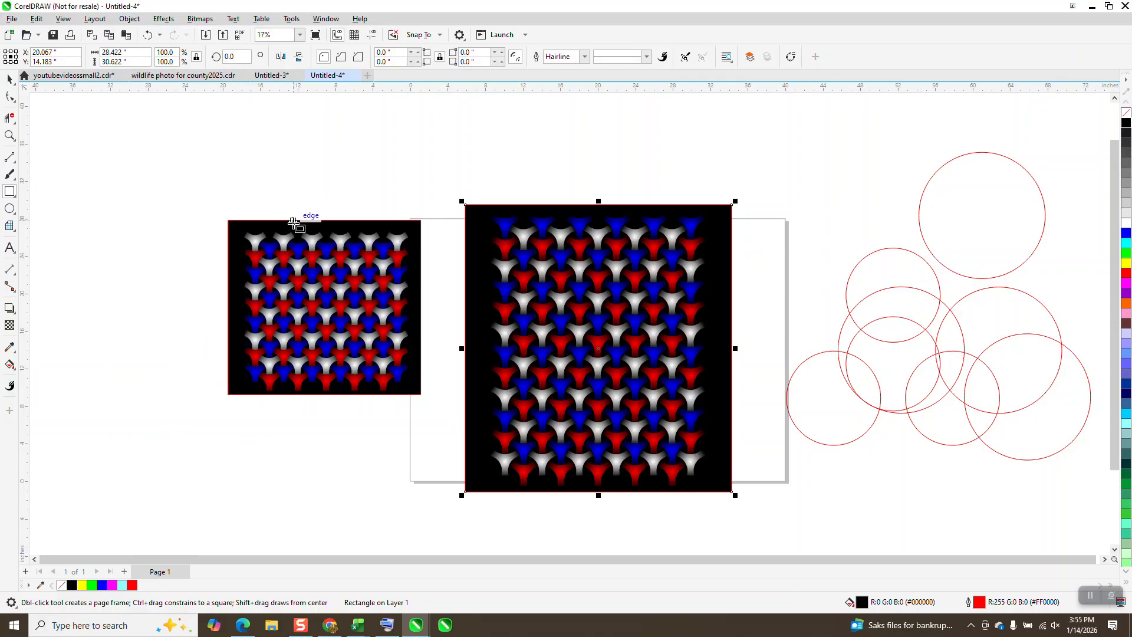
Step: Examine the interlocking shapes and their gradients up close against the black background
left_click(10, 134)
left_click_drag(508, 212, 585, 284)
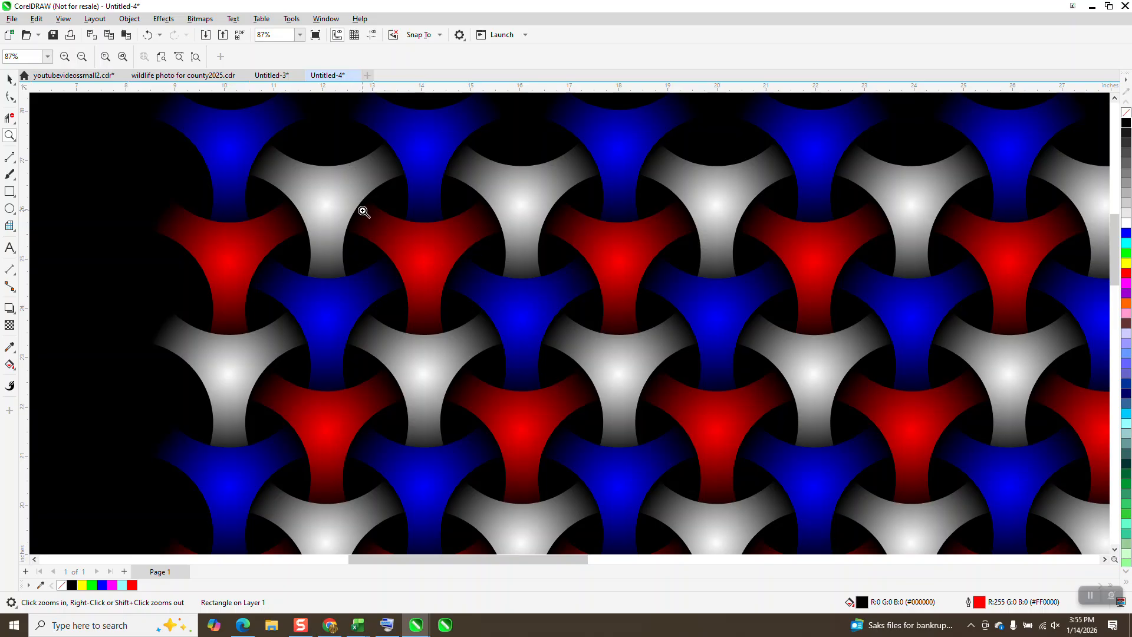
scroll(513, 271, "down", 4)
scroll(513, 270, "down", 1)
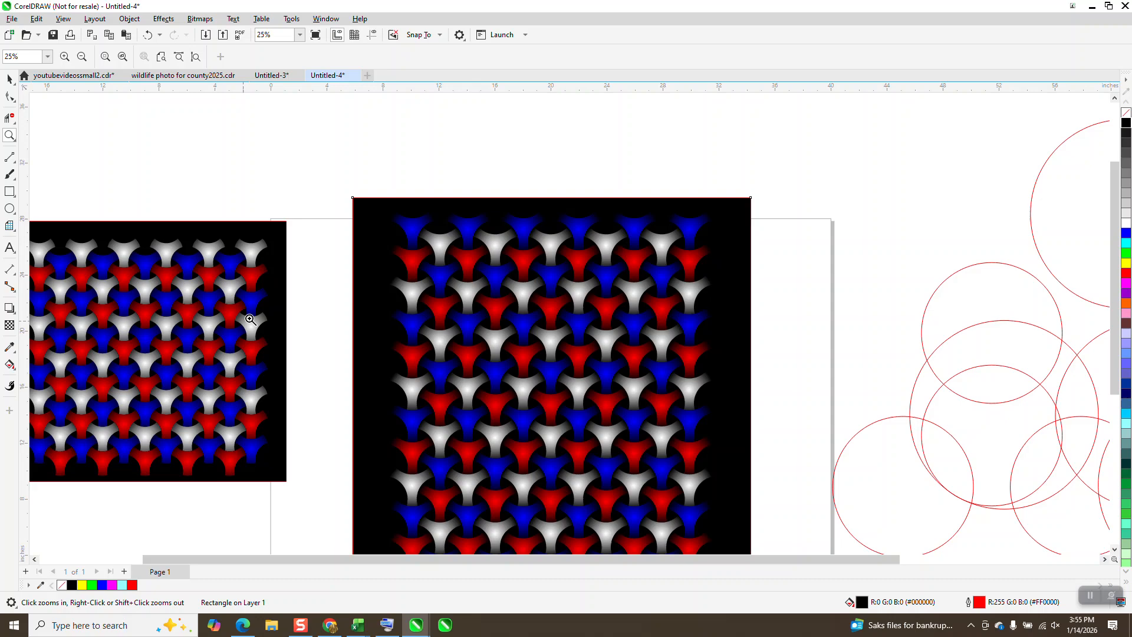
left_click_drag(409, 245, 718, 369)
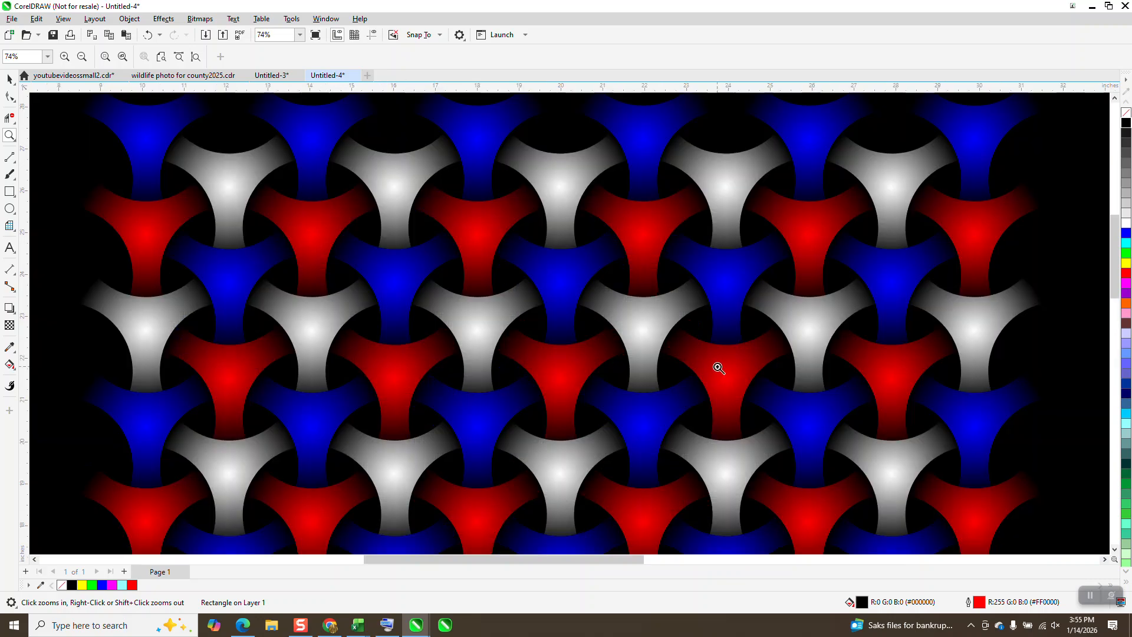
scroll(706, 354, "down", 2)
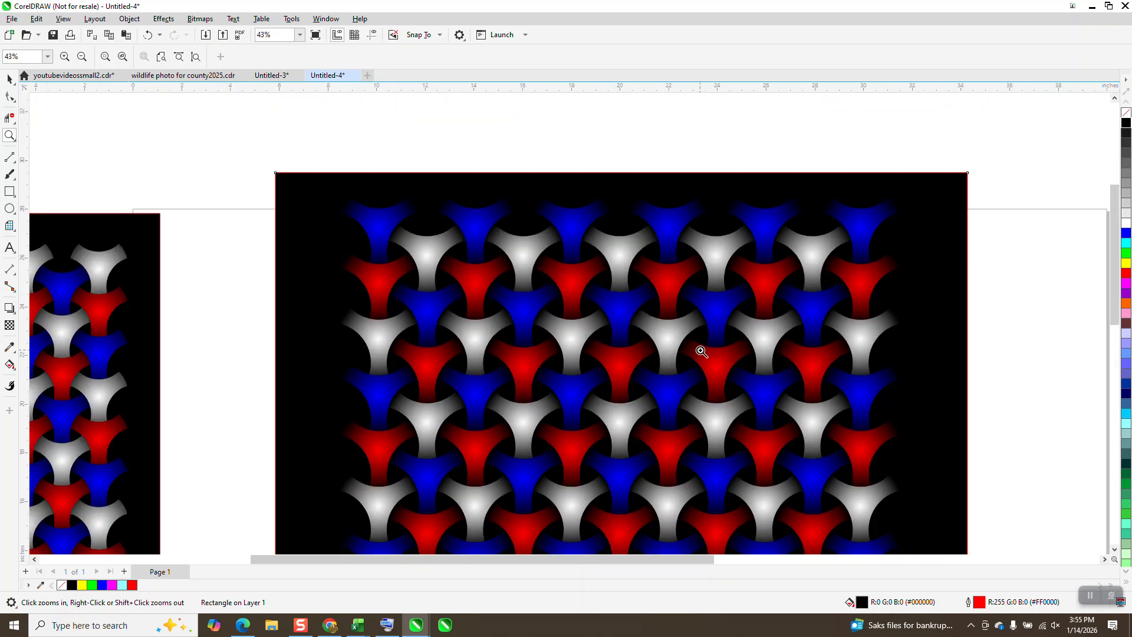